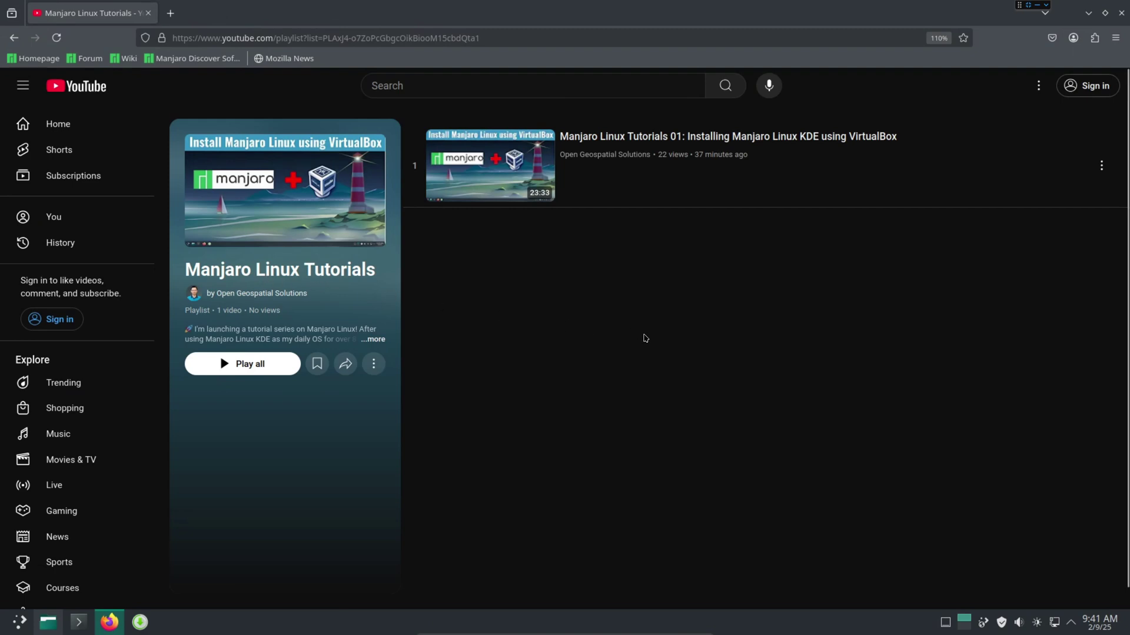
- Minimize the Firefox window and switch to the Add/Remove Software package manager
click(1087, 14)
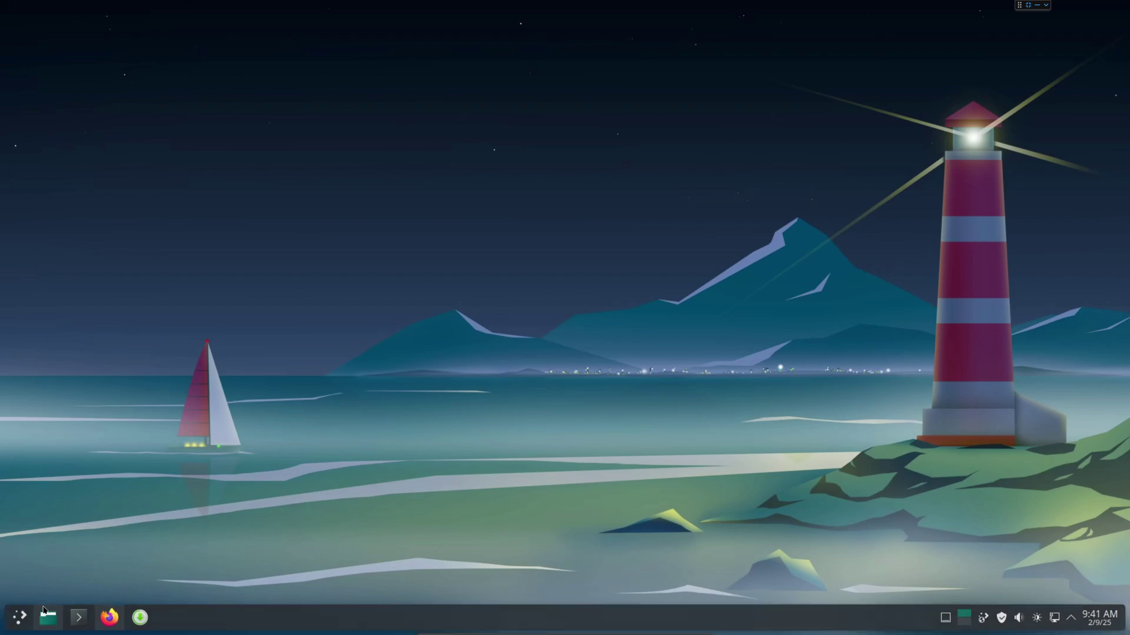
click(141, 619)
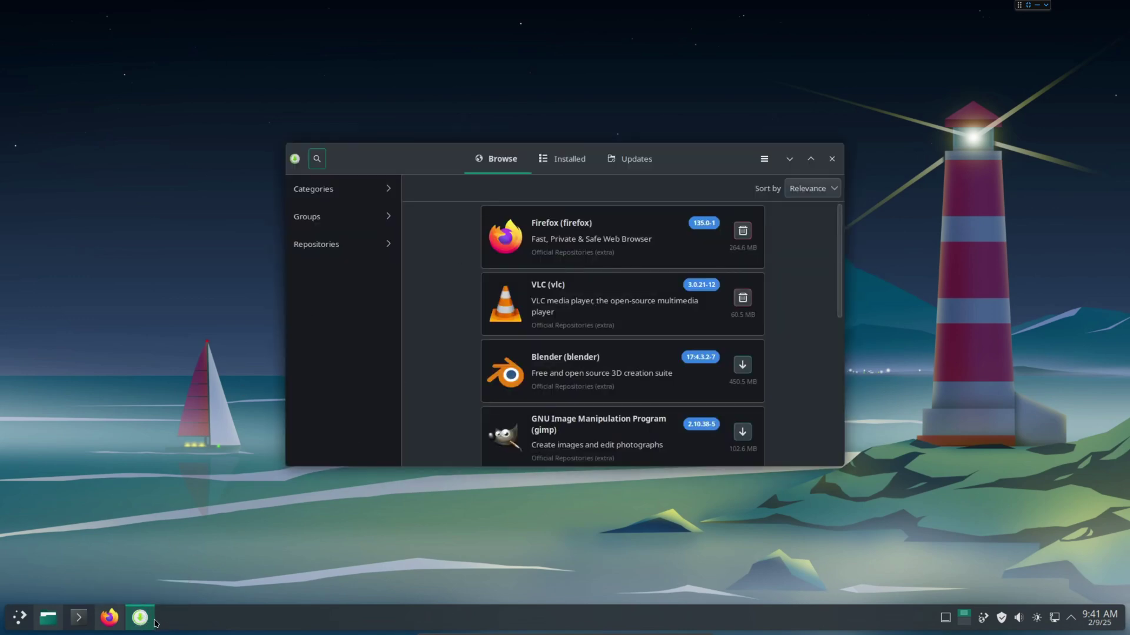
mouse_move(147, 621)
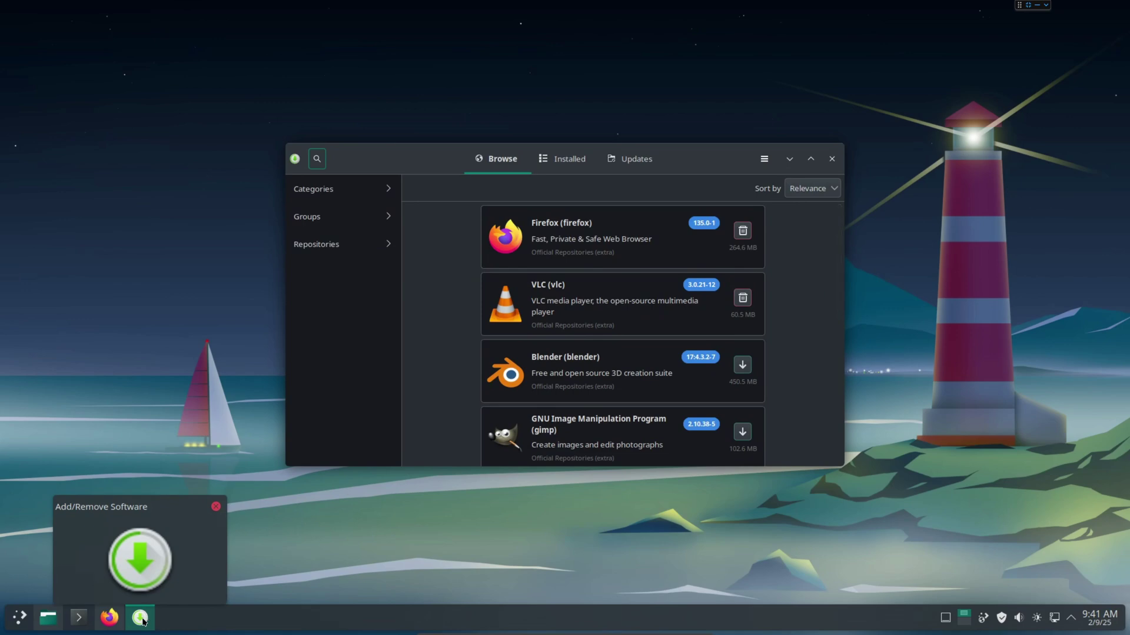
click(19, 617)
mouse_move(54, 521)
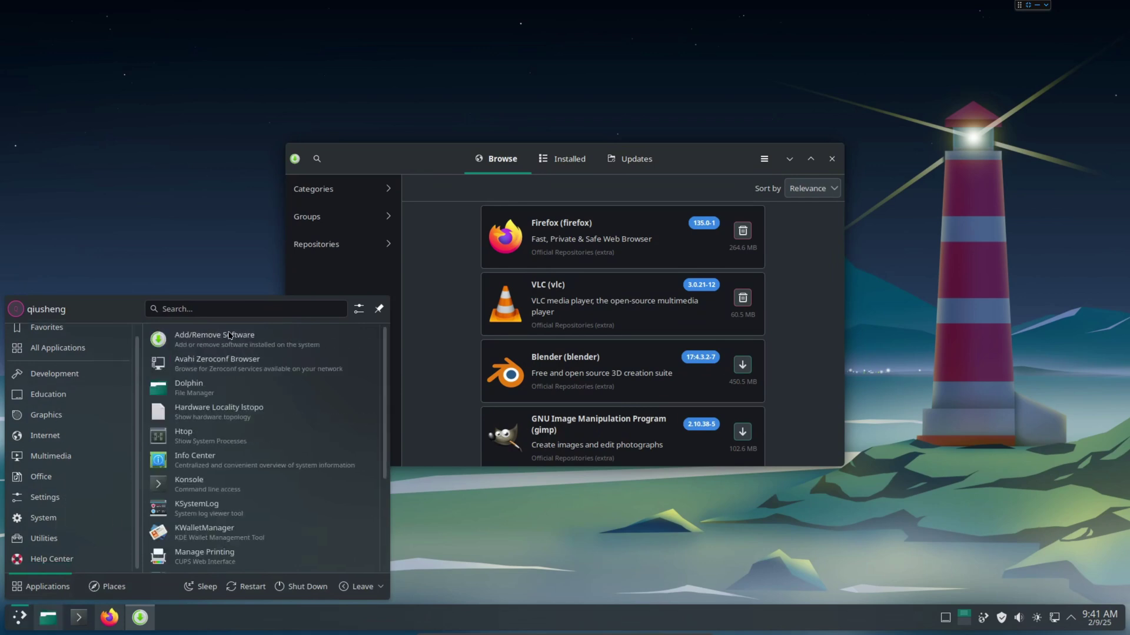
click(474, 215)
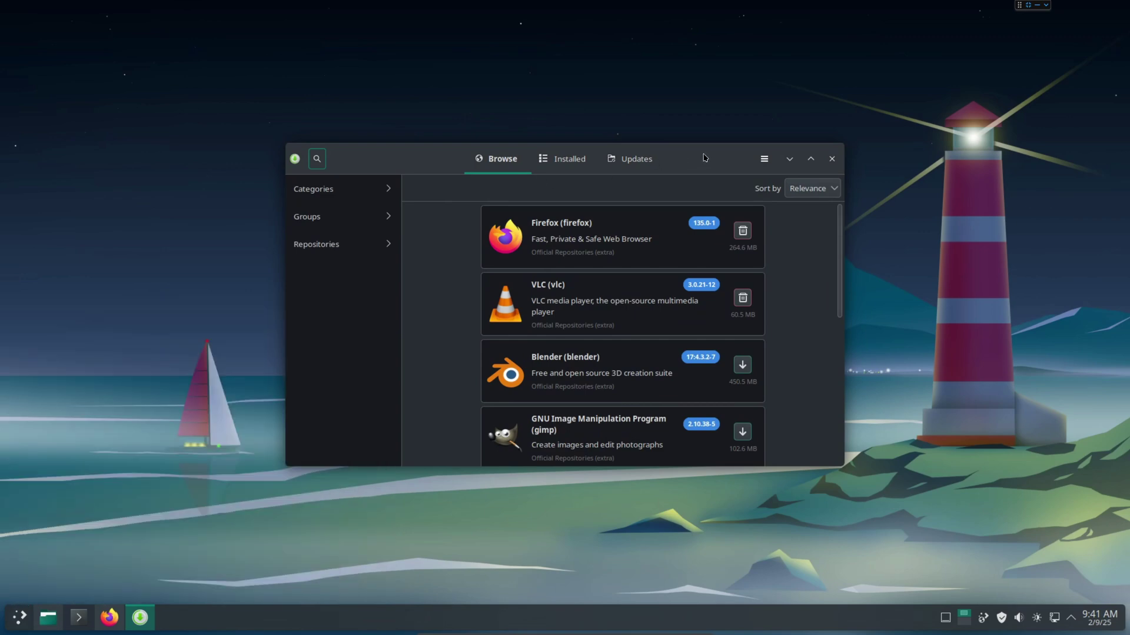
- Open the package manager's preferences and authenticate with the account password
click(764, 167)
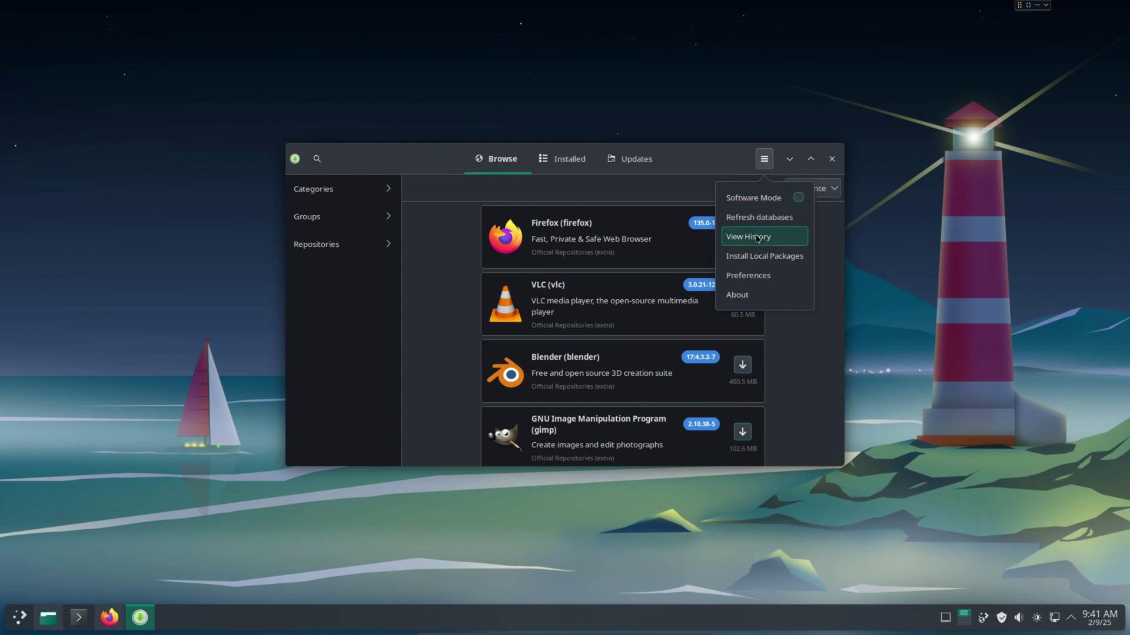
click(764, 160)
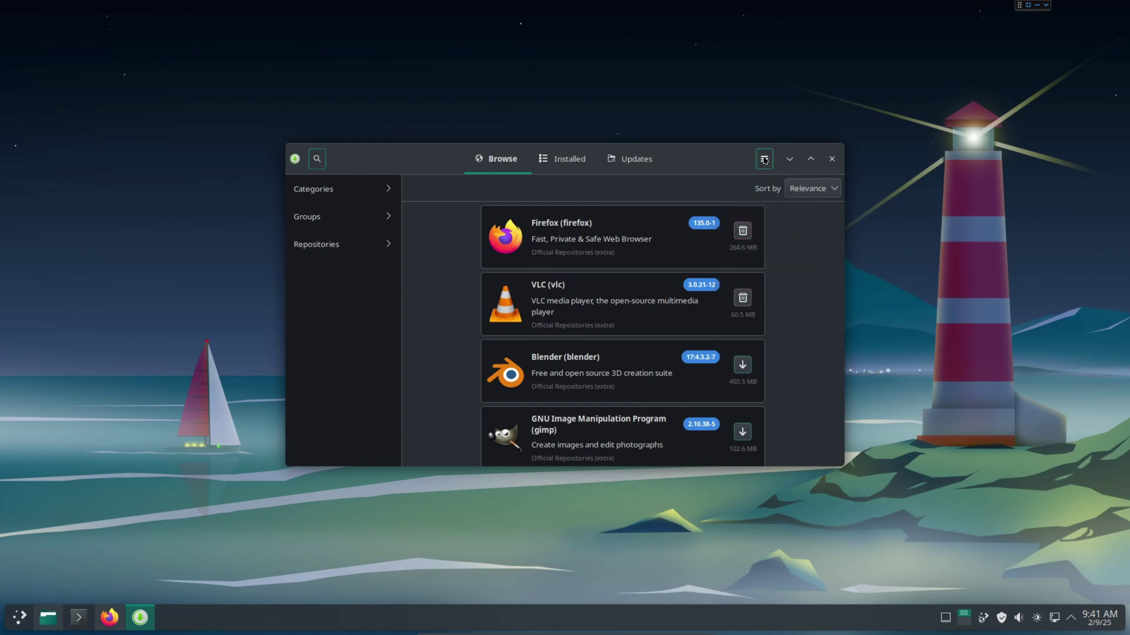
click(765, 163)
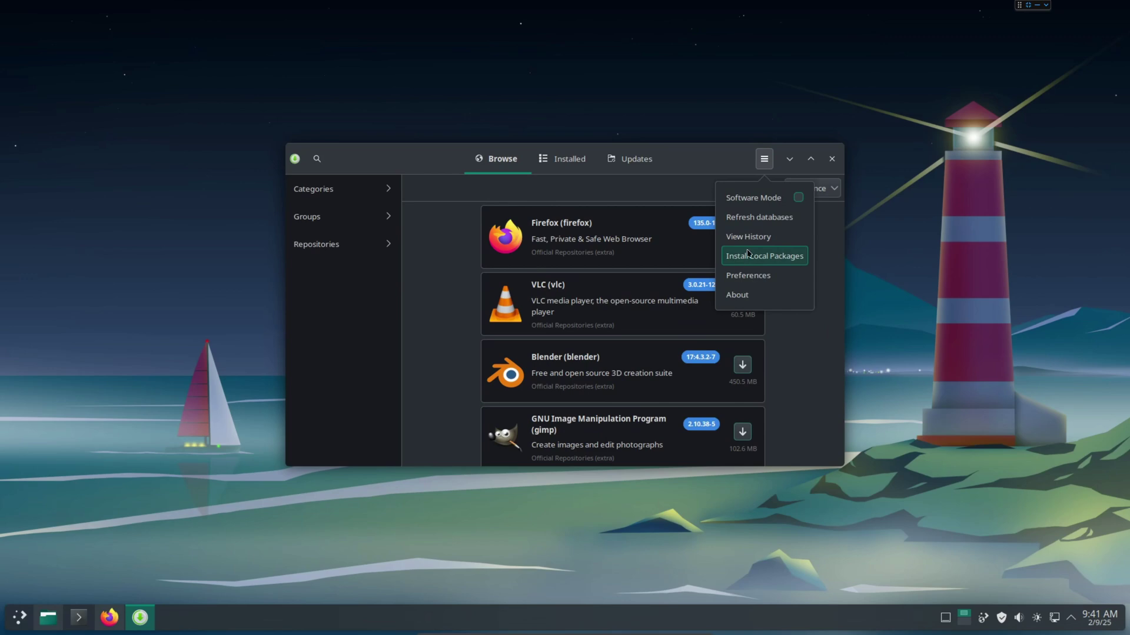
click(749, 275)
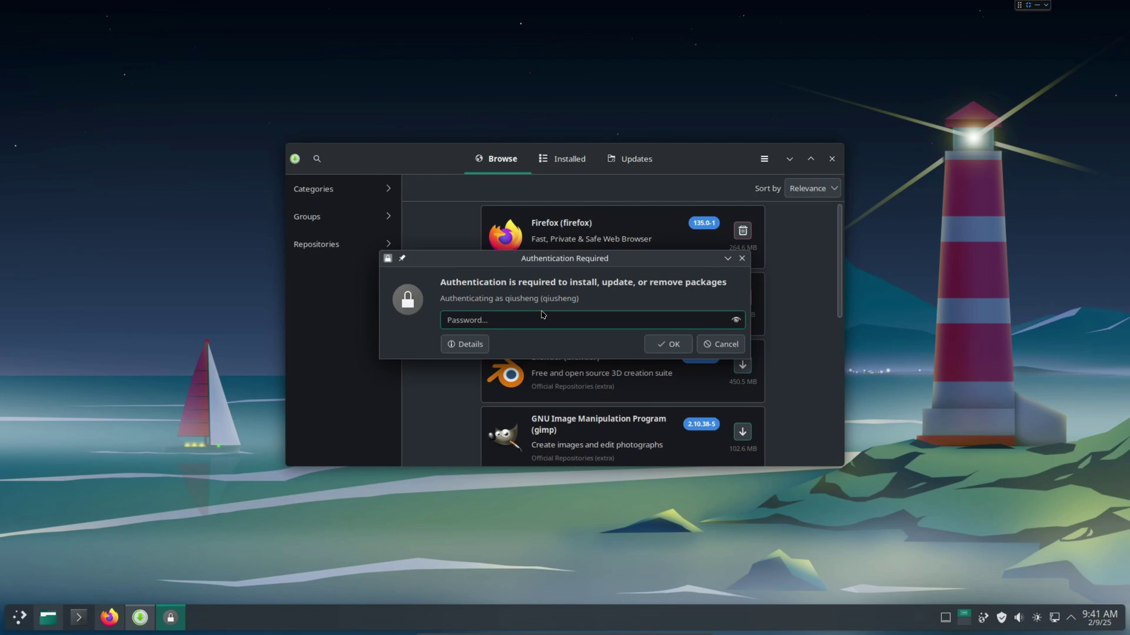
text(•••••••••••)
key(Return)
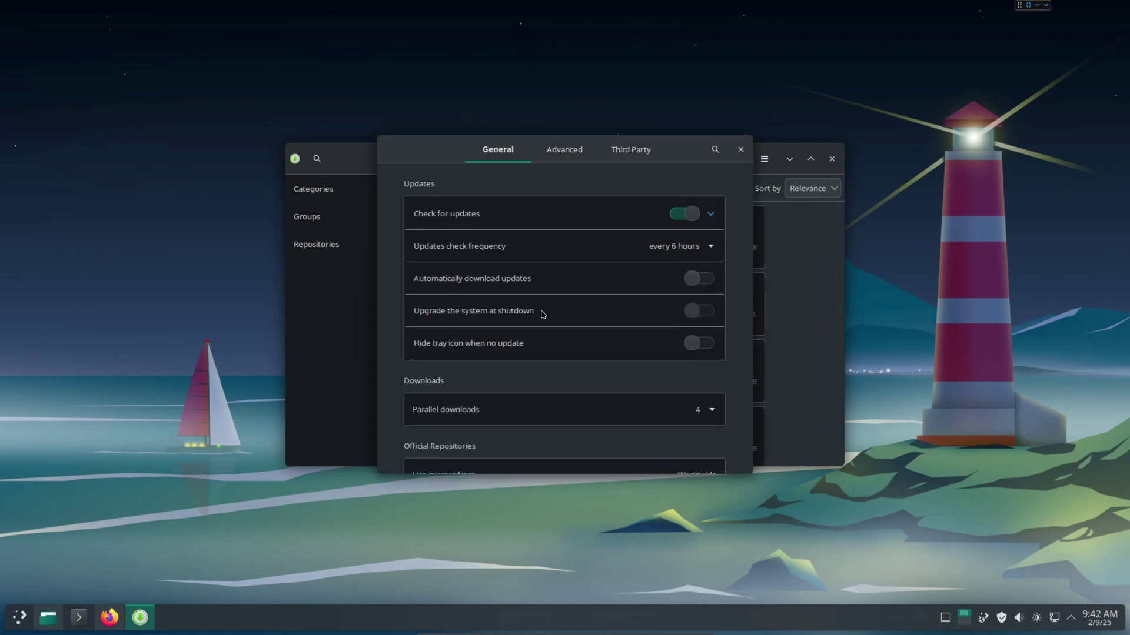
- Make sure AUR support is enabled in the third-party preferences and close the preferences
click(637, 152)
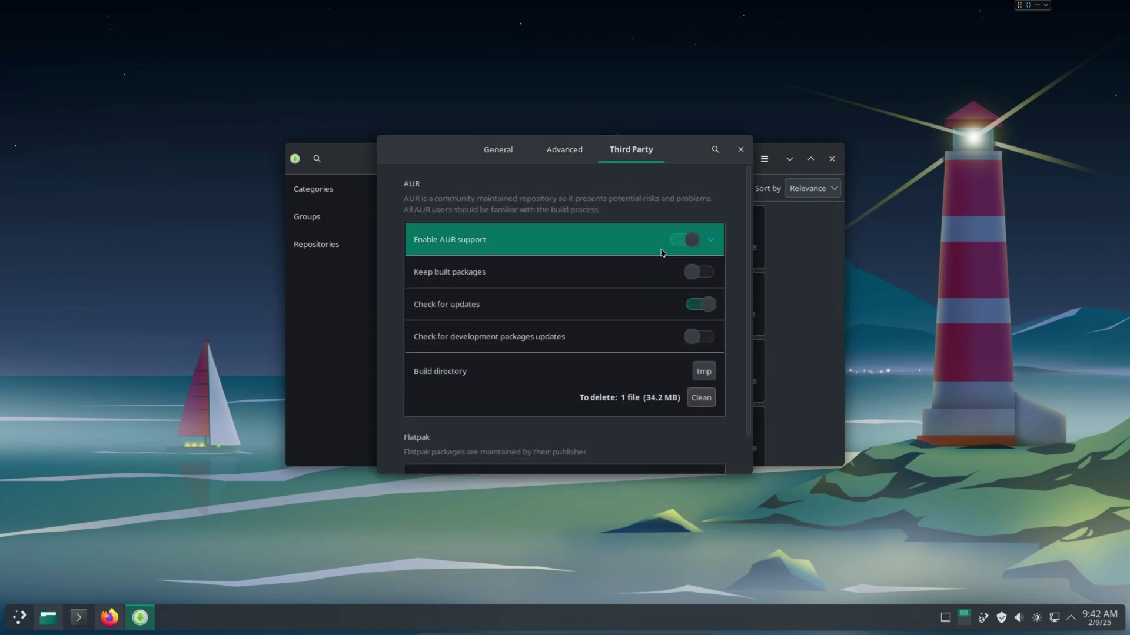
click(695, 243)
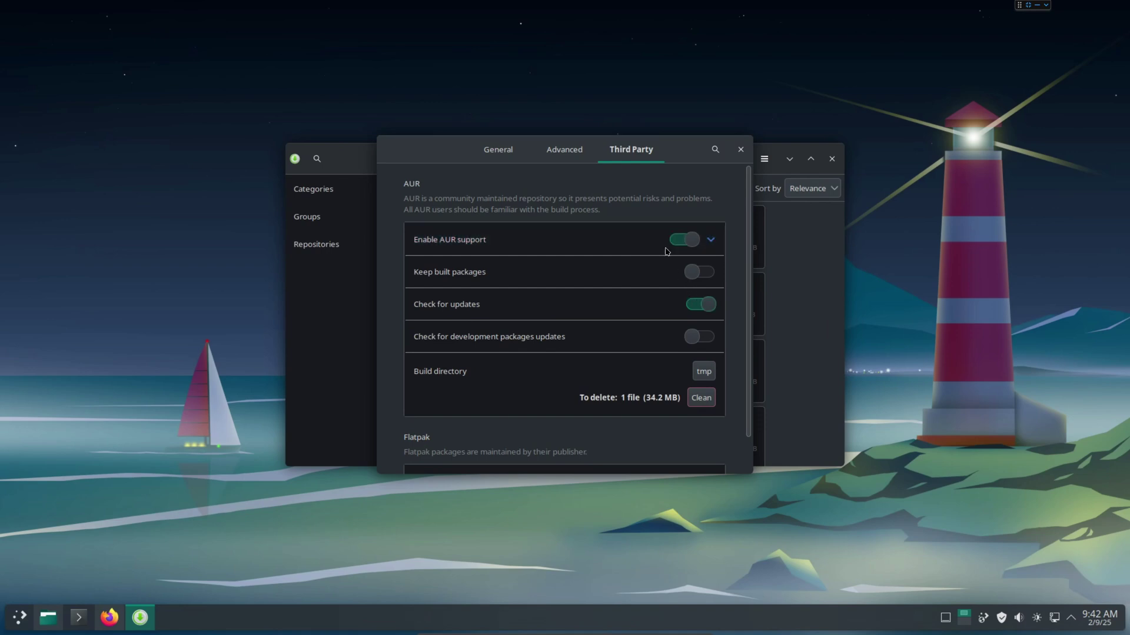
click(741, 150)
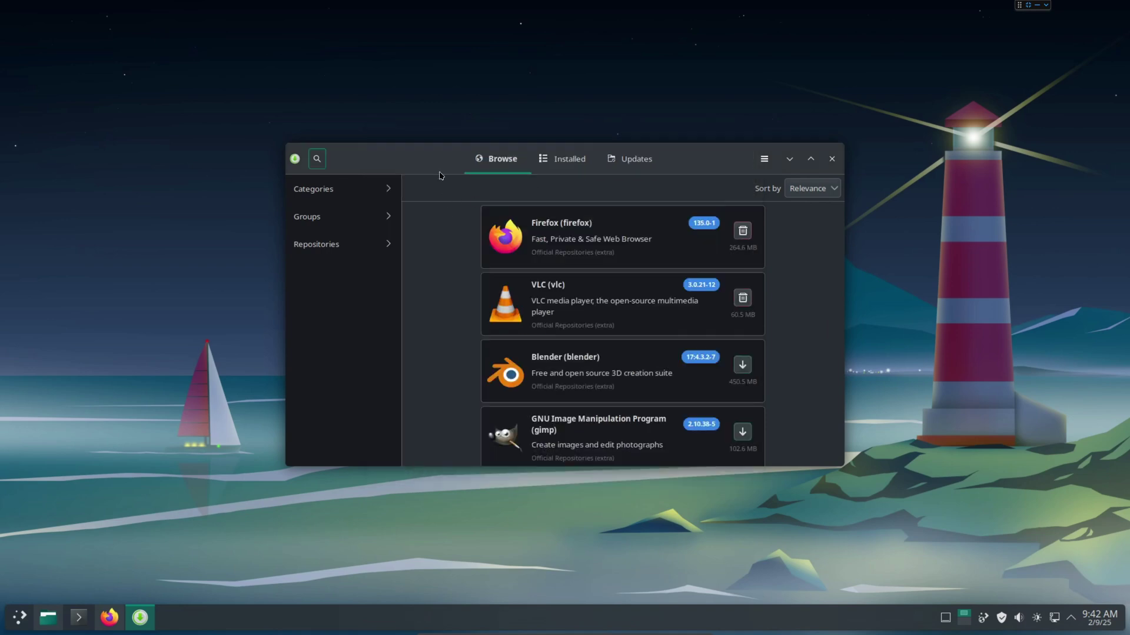
- Search for stacer and limit the results to installed packages
drag(418, 162, 403, 160)
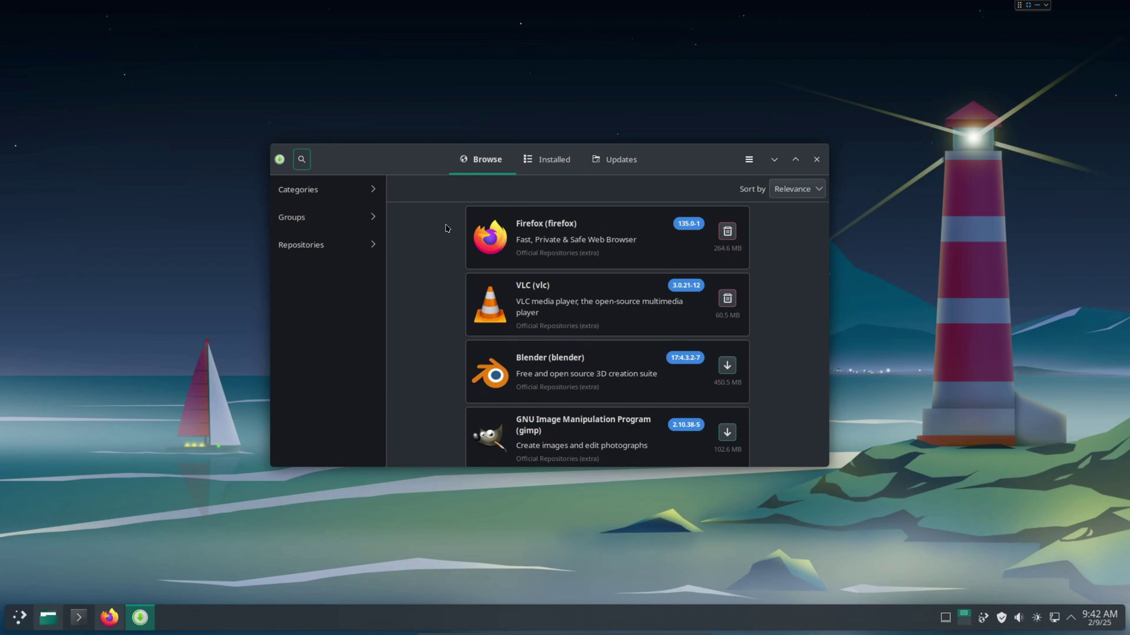
click(303, 161)
click(302, 159)
click(302, 160)
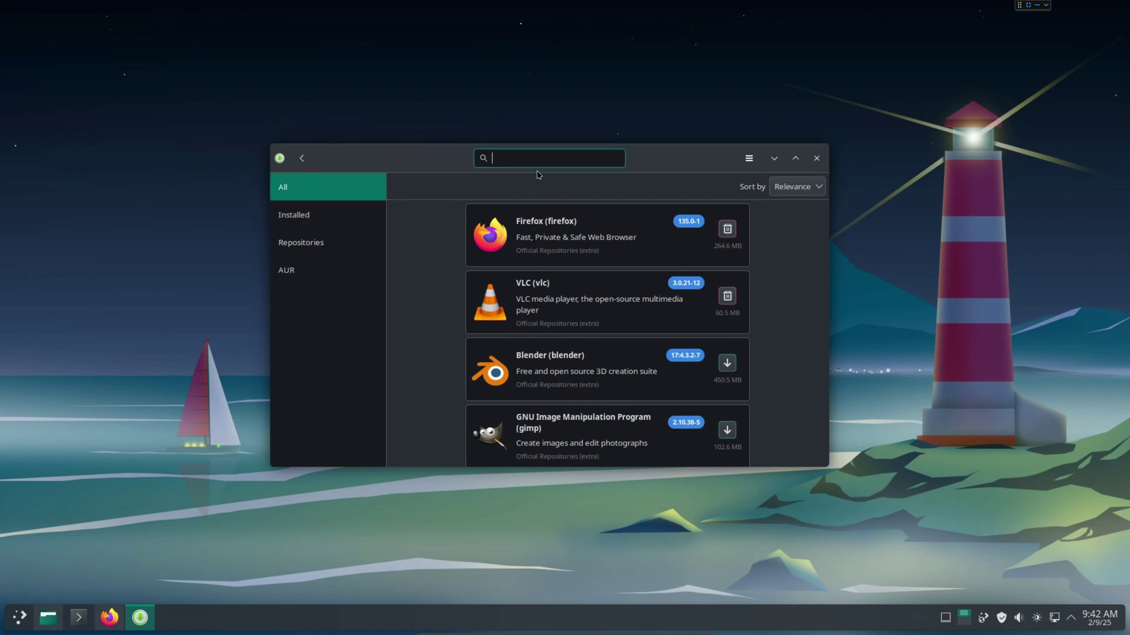
text(stacer)
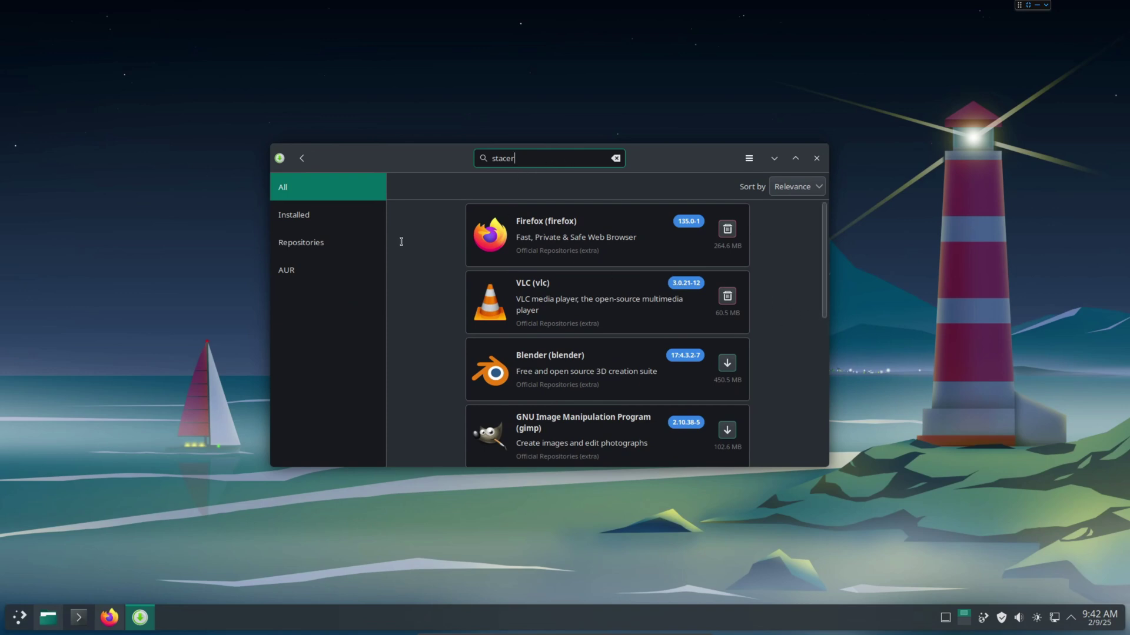
click(314, 215)
click(302, 158)
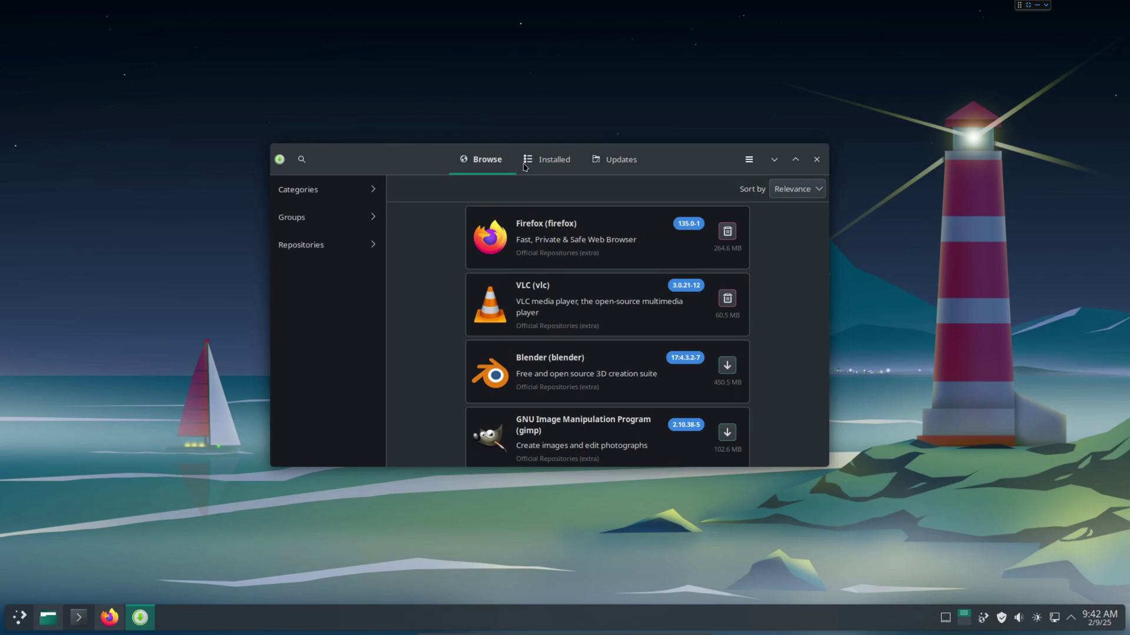
click(301, 159)
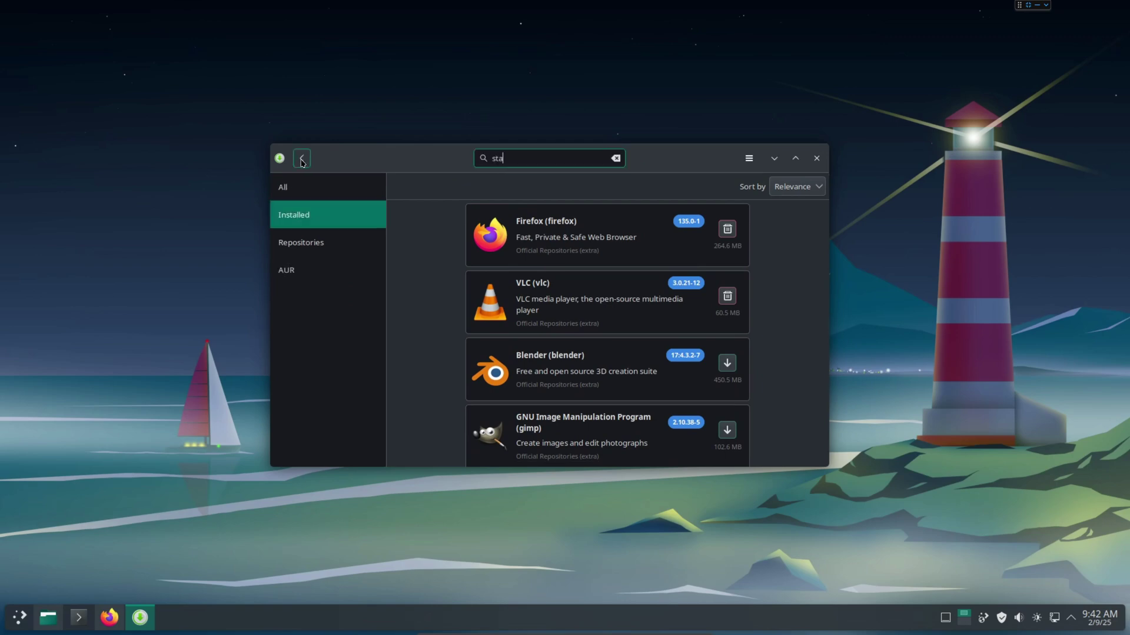
text(tacer)
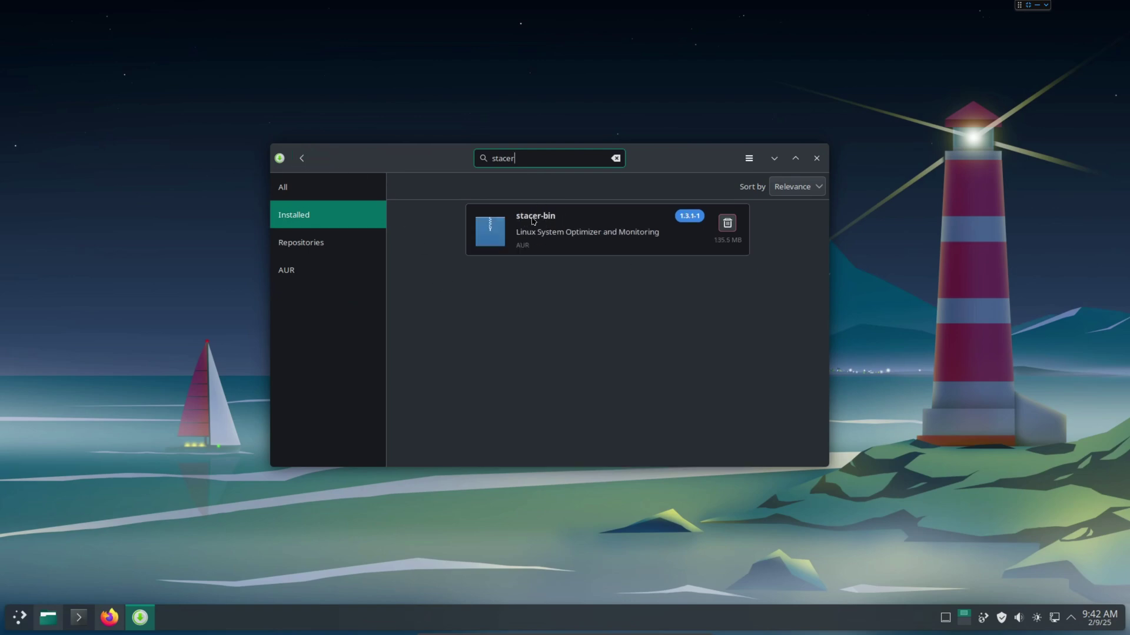
- Mark stacer-bin for removal and review the transaction summary without applying it
click(726, 230)
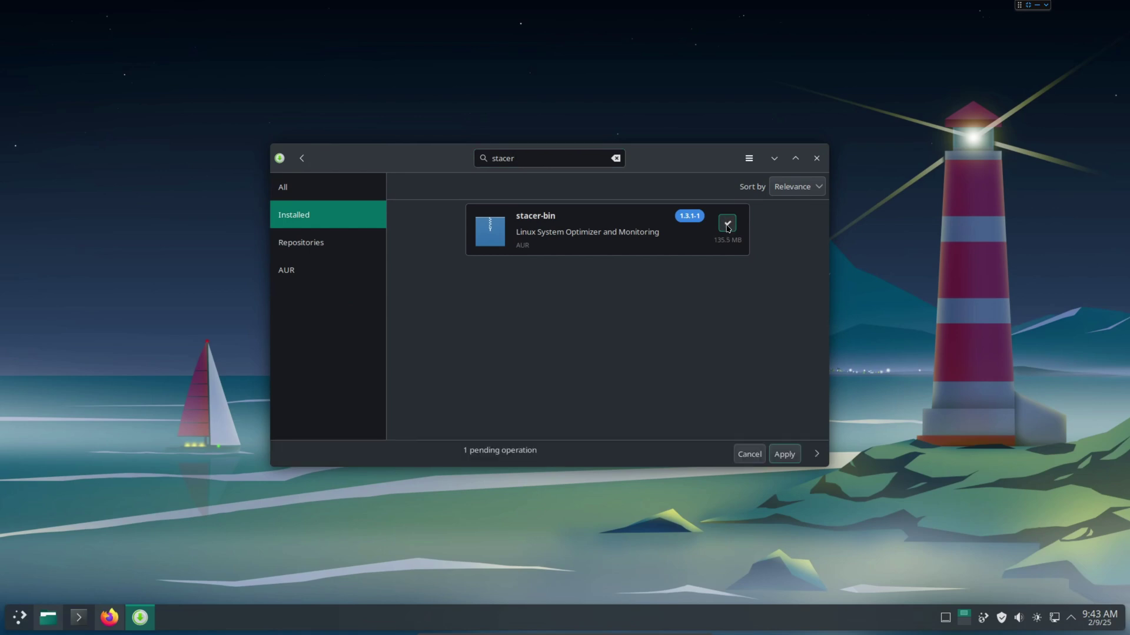
click(784, 454)
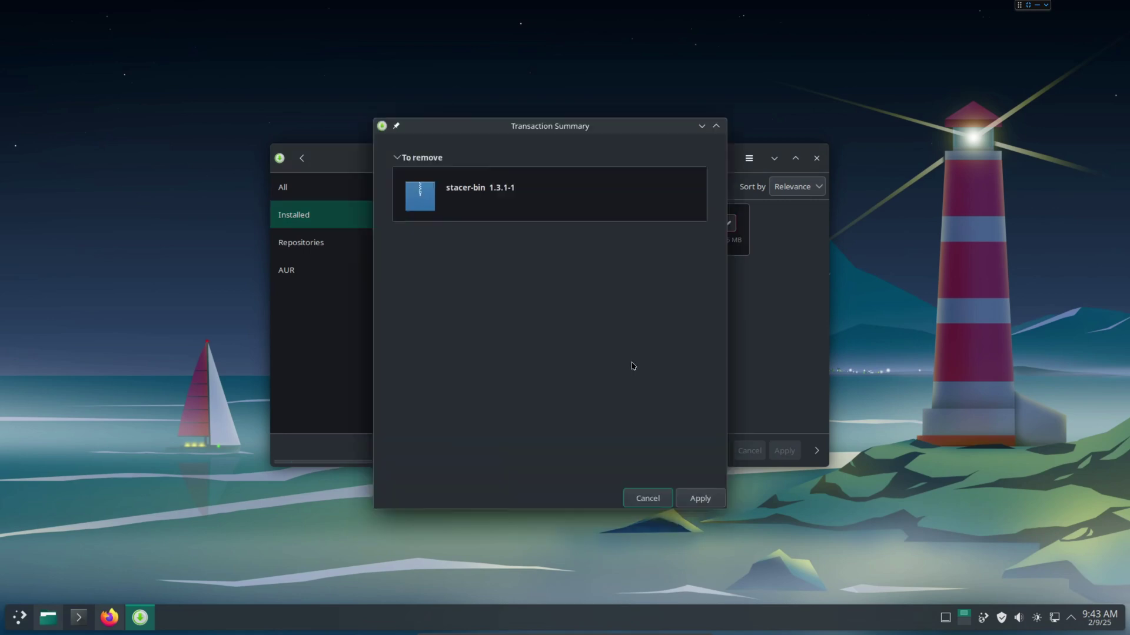
click(476, 203)
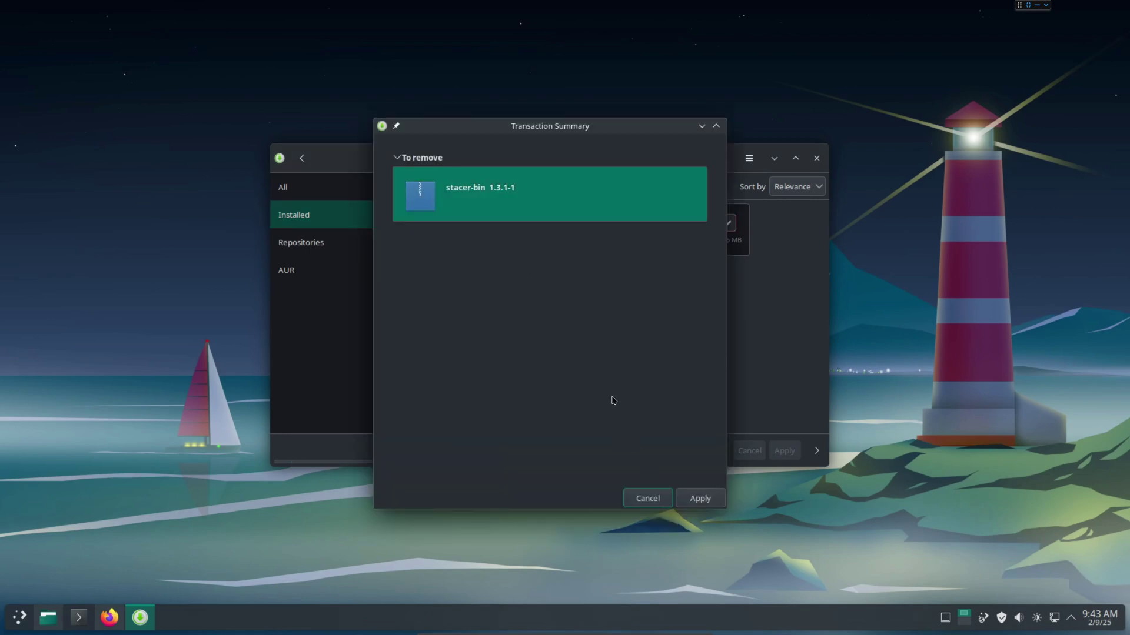
click(642, 499)
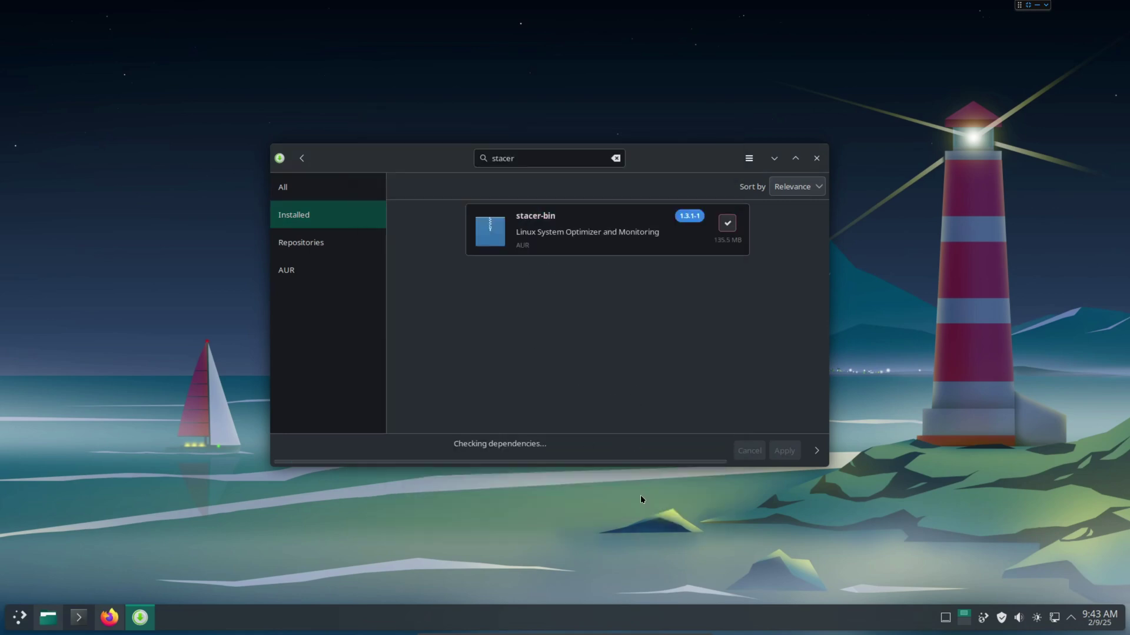
- Search all packages for gimp and mark GNU Image Manipulation Program for installation
double_click(519, 158)
key(BackSpace)
text(g)
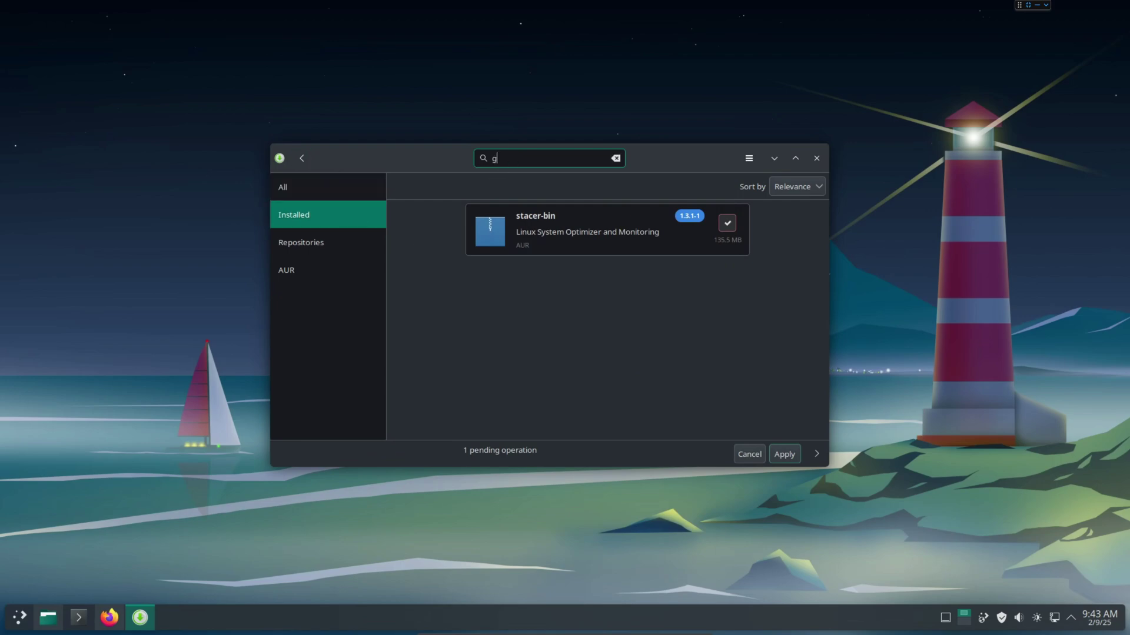
text(imp)
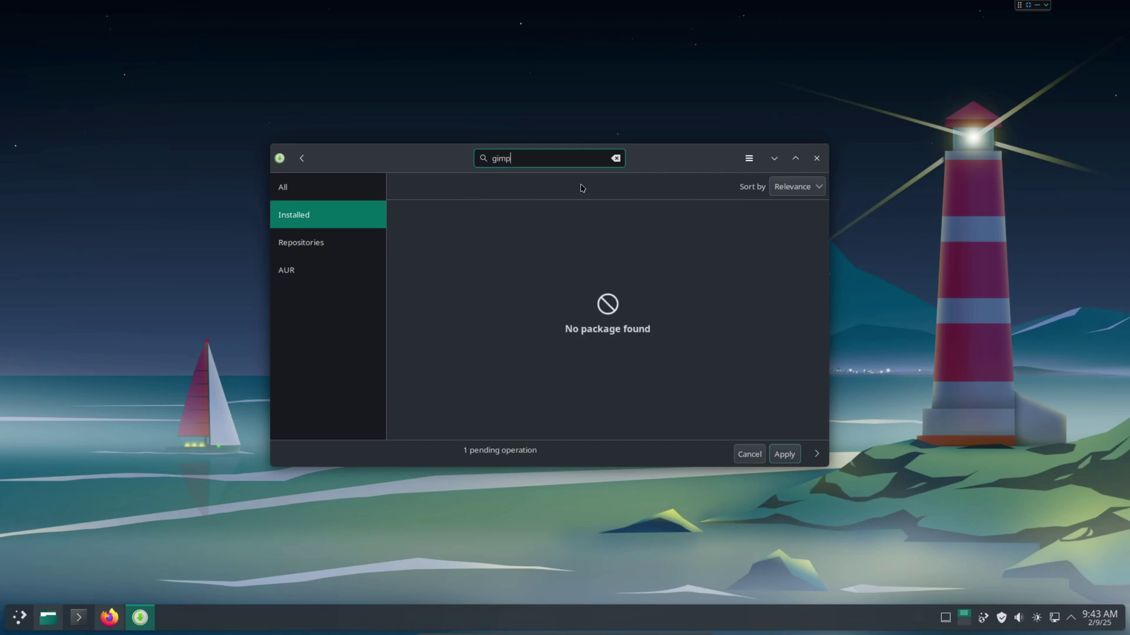
click(281, 188)
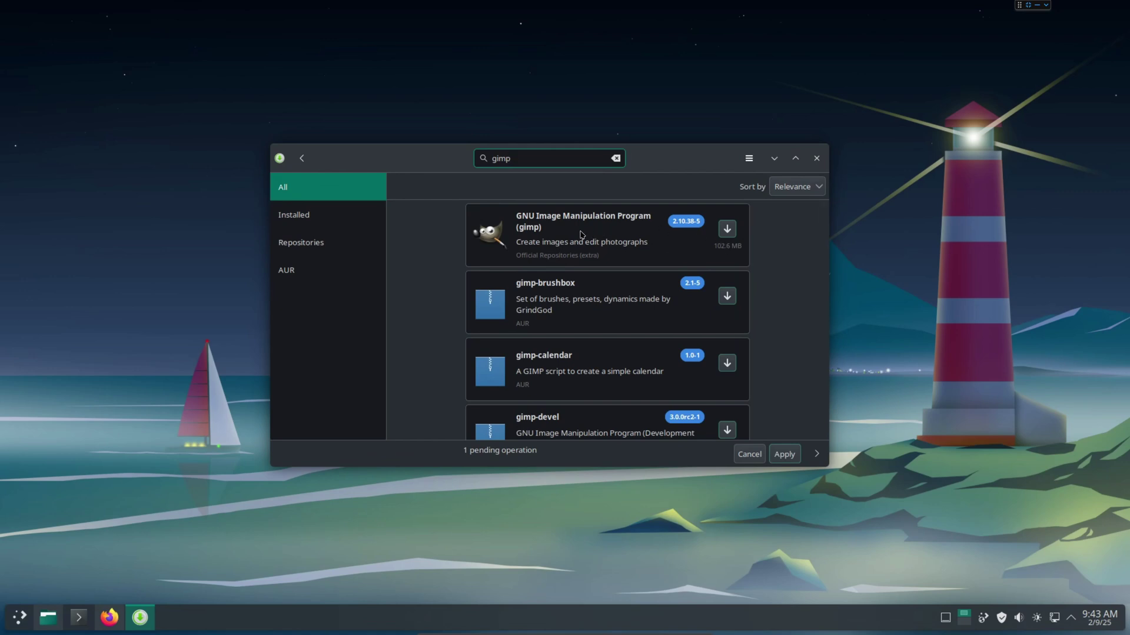
click(727, 230)
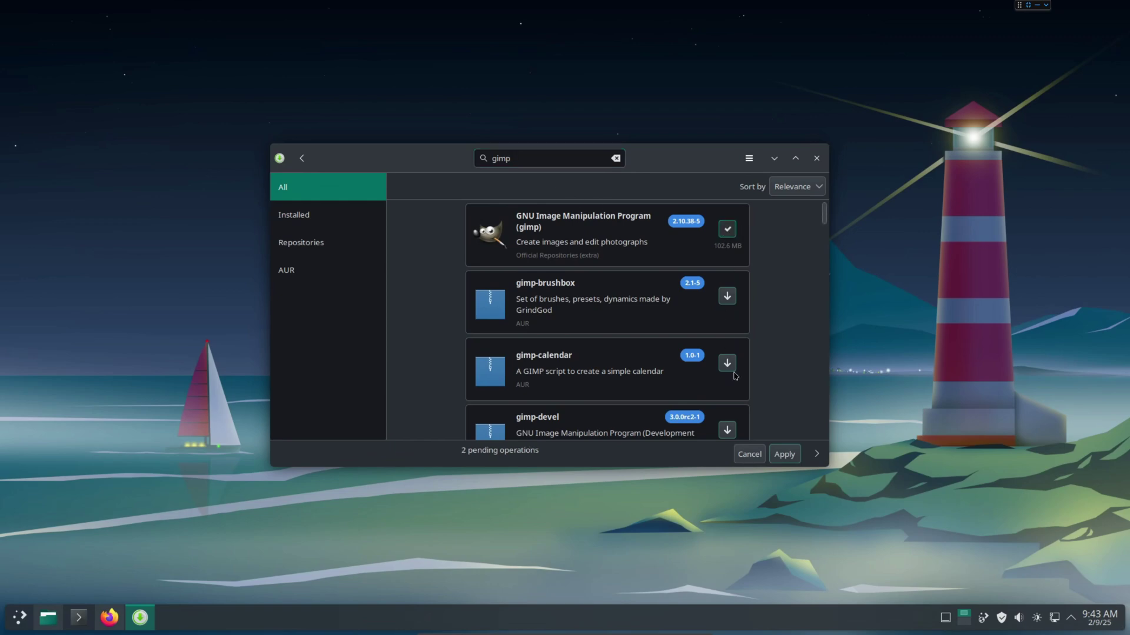
- Apply the pending GIMP installation and stacer-bin removal, including the optional gvfs dependency
click(783, 455)
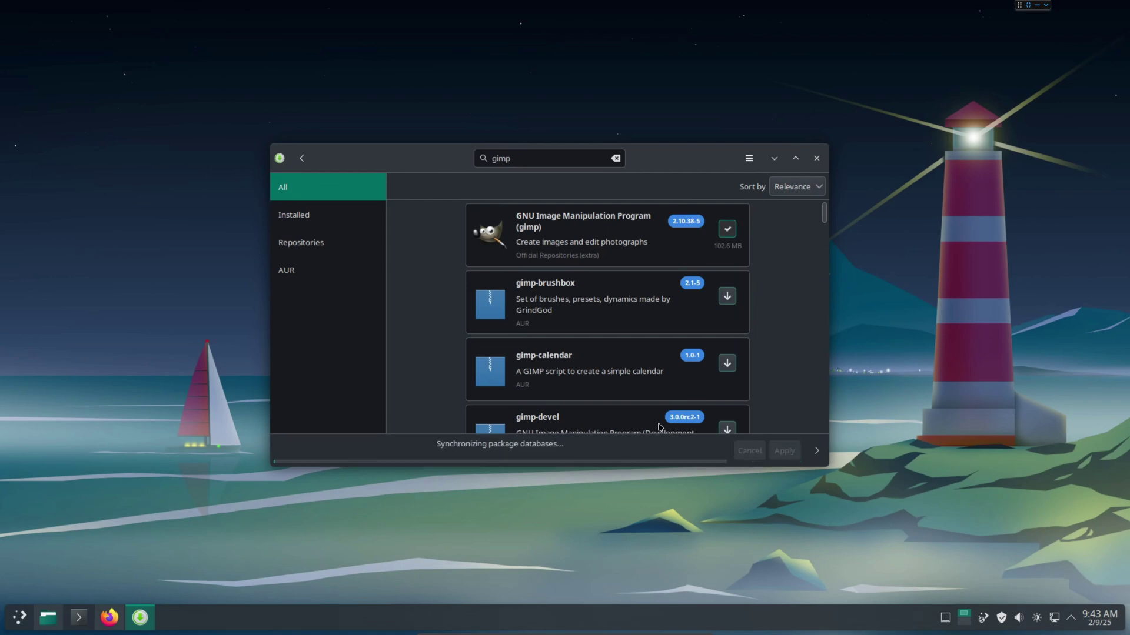
click(472, 221)
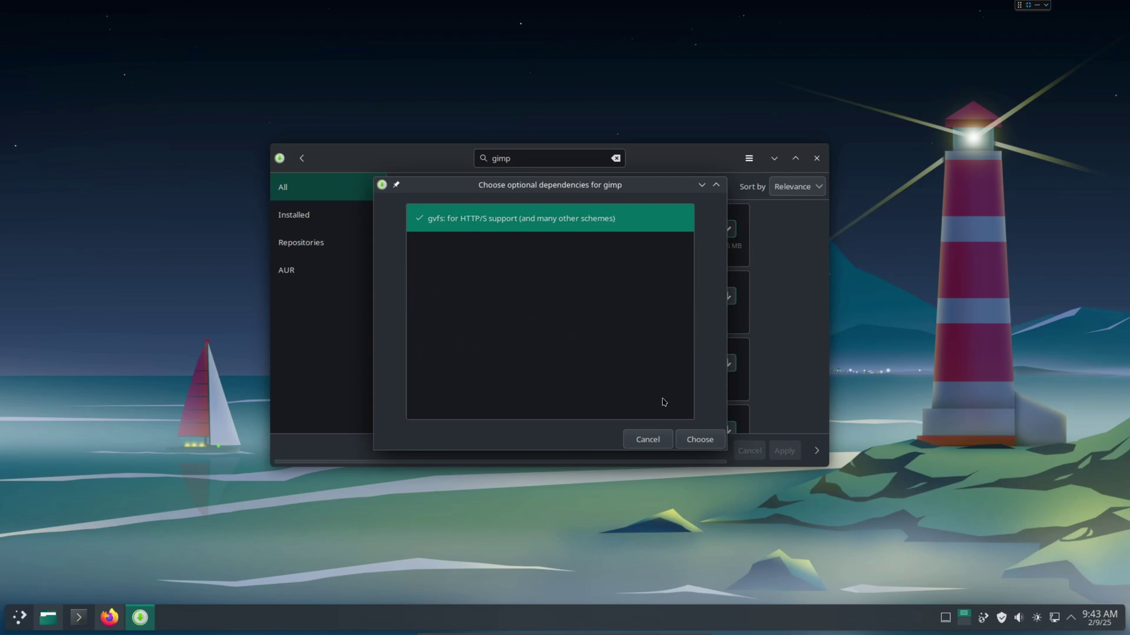
click(700, 439)
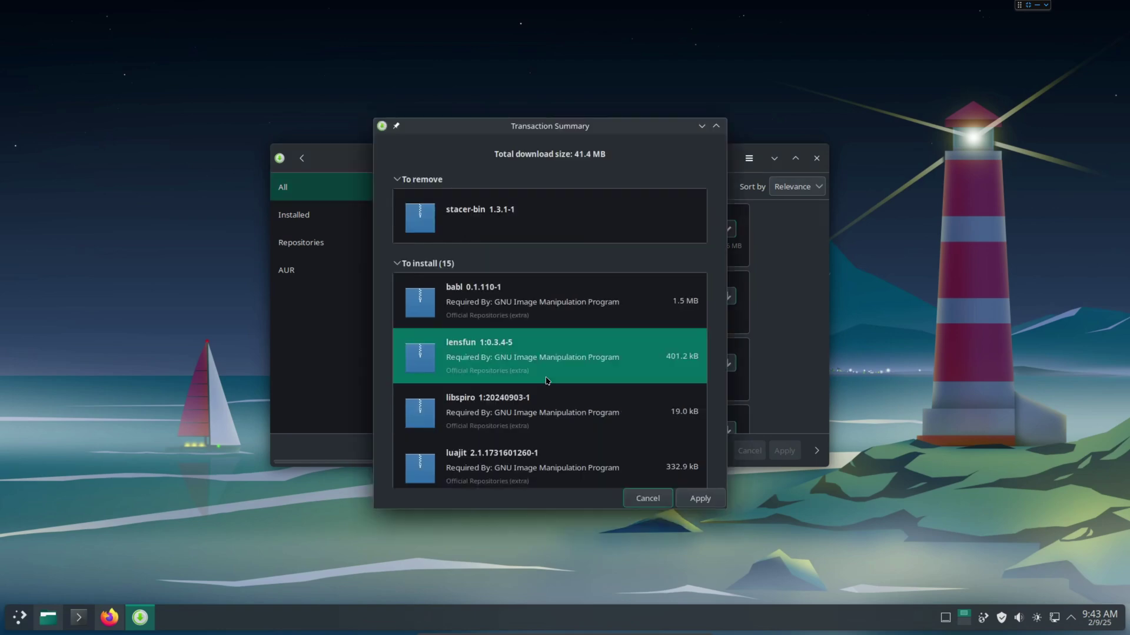
click(695, 500)
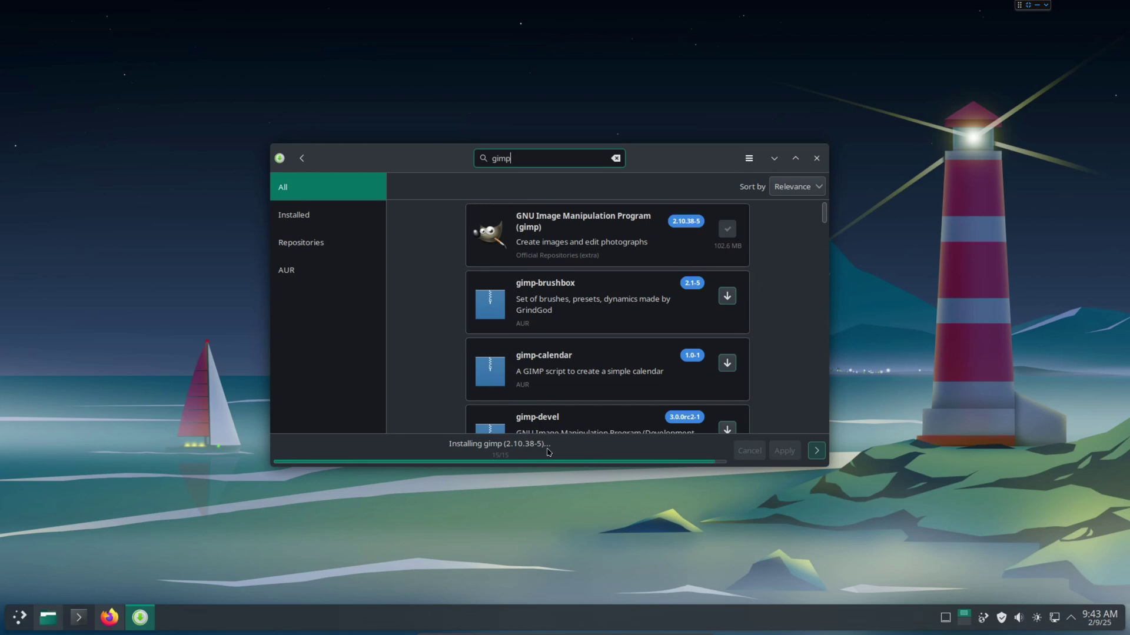
- Search all packages for stacer-bin to check its status
double_click(533, 156)
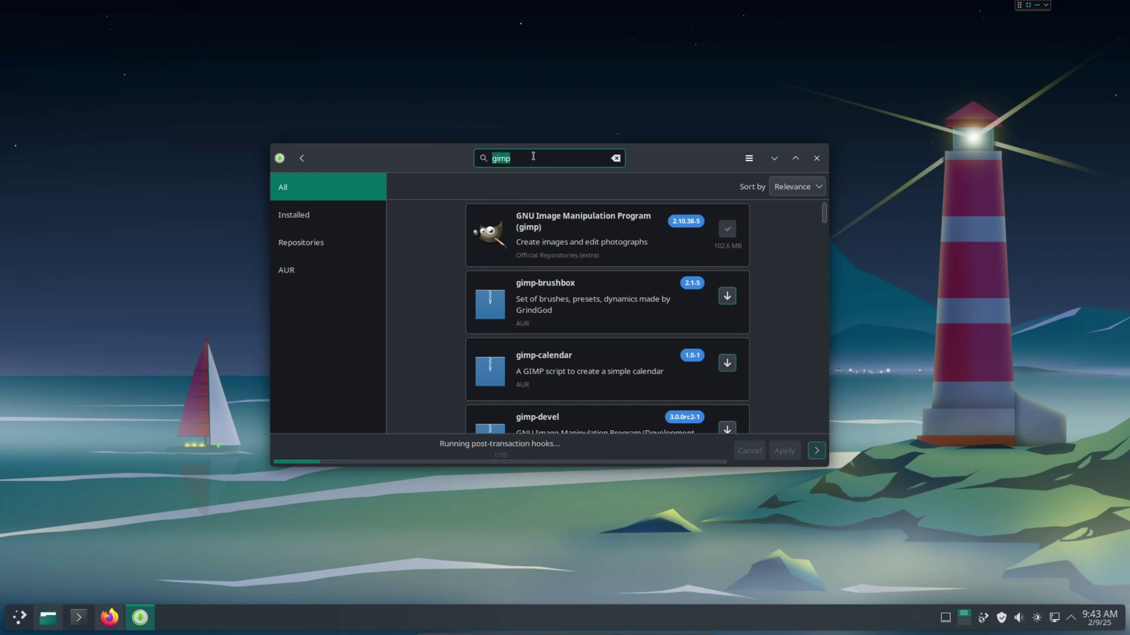
text(stacer-bin)
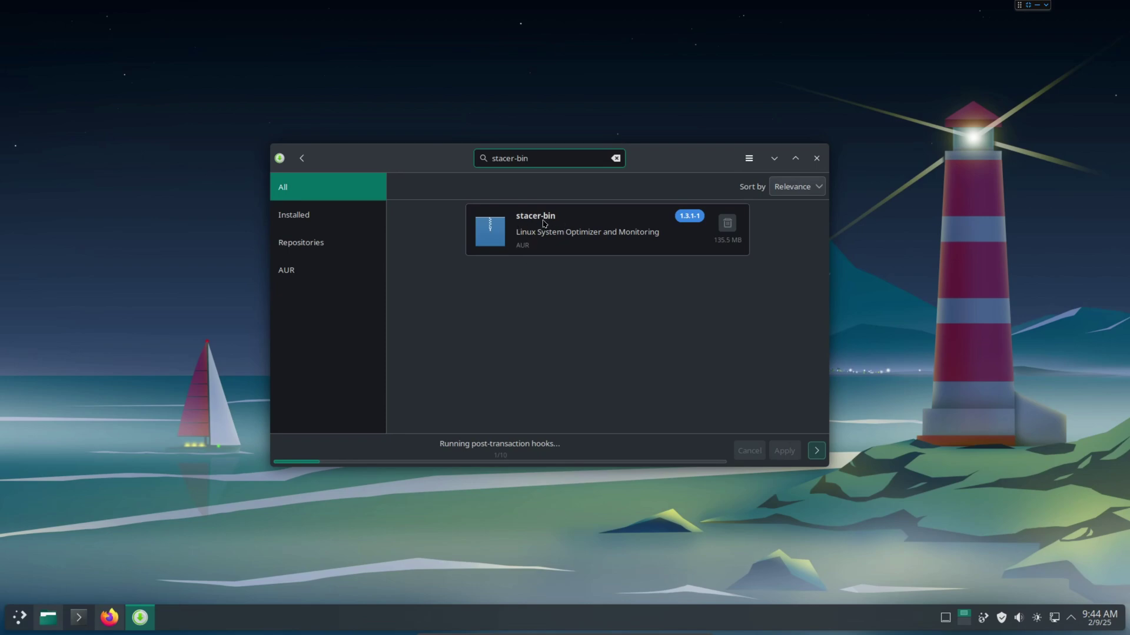
- Try to launch GNU Image Manipulation Program and dismiss the resulting desktop notification
click(14, 619)
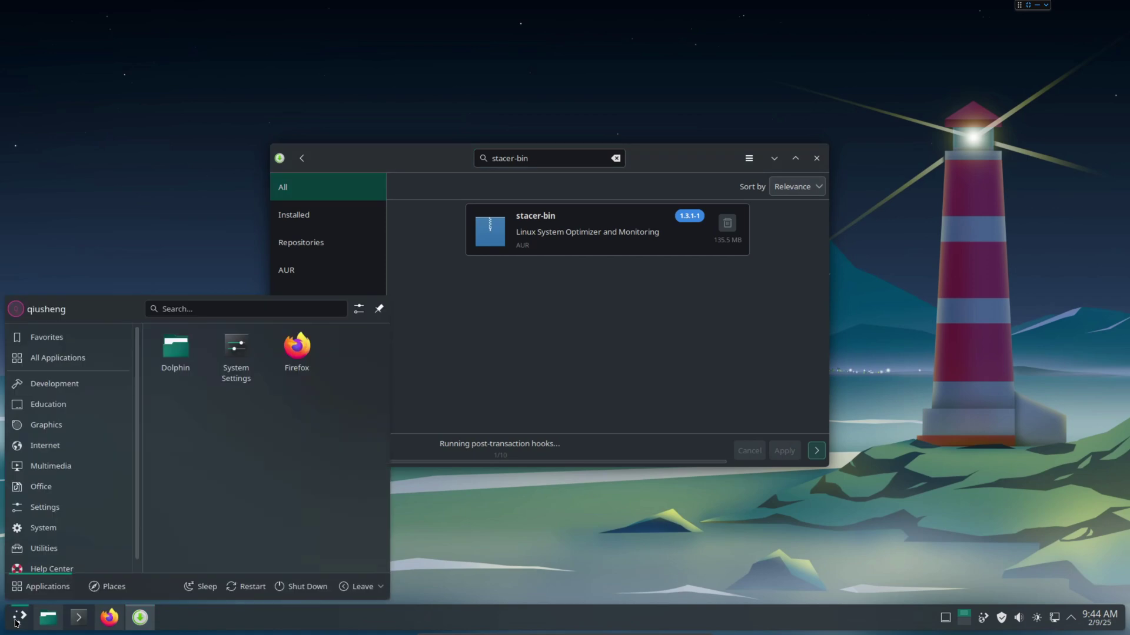
text(gimp)
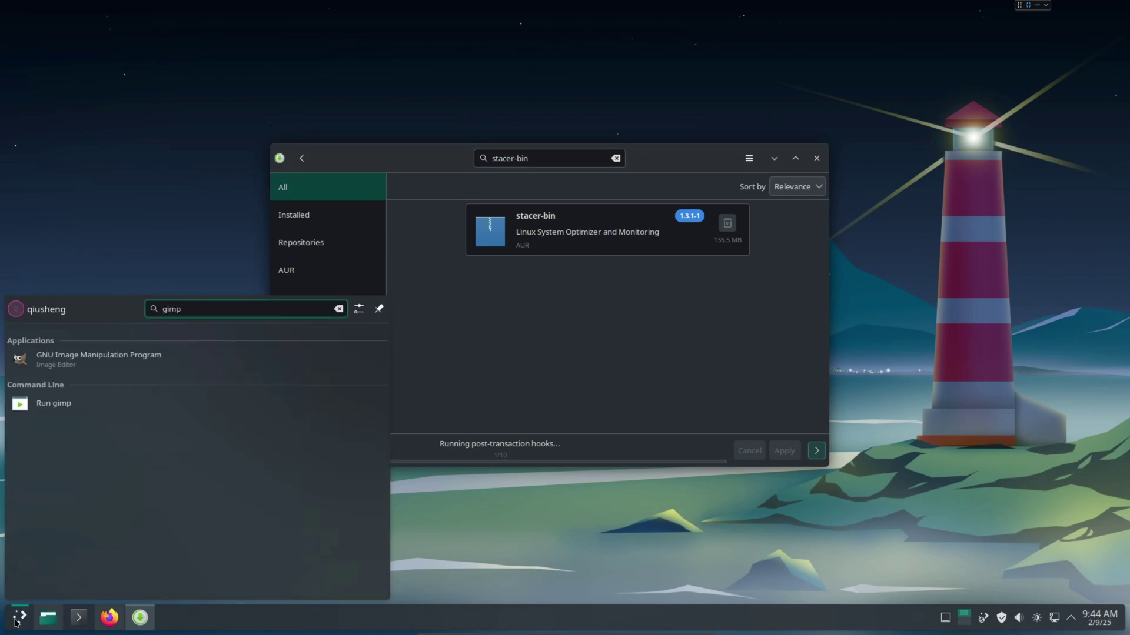
click(139, 360)
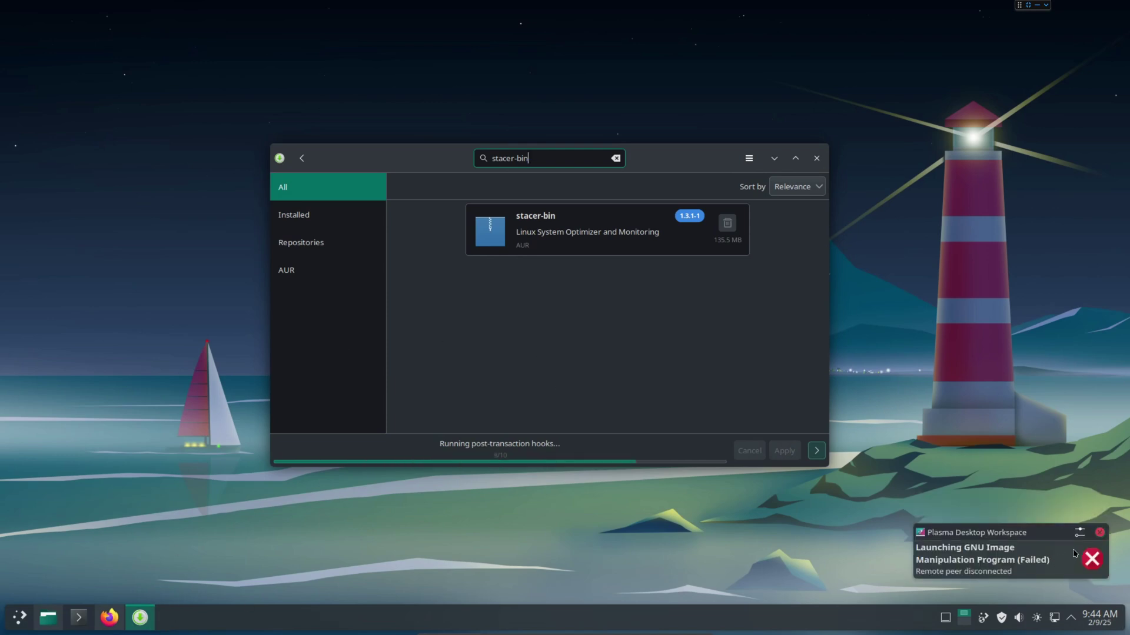
click(1099, 534)
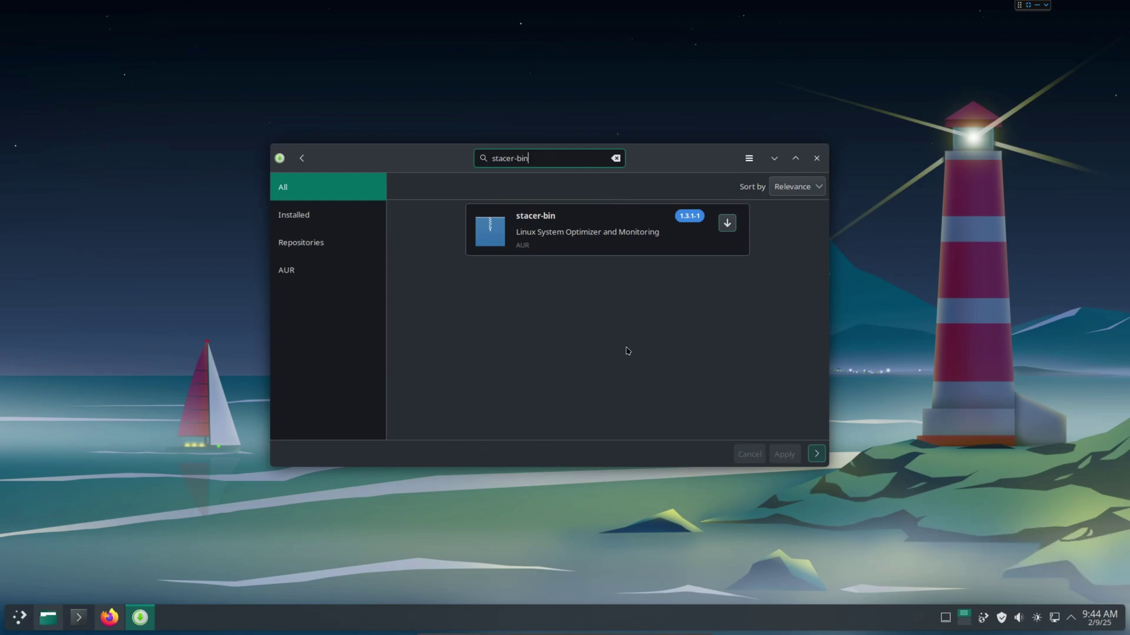
- Install the stacer-bin package from the AUR, applying the transaction, and close the package manager
click(728, 225)
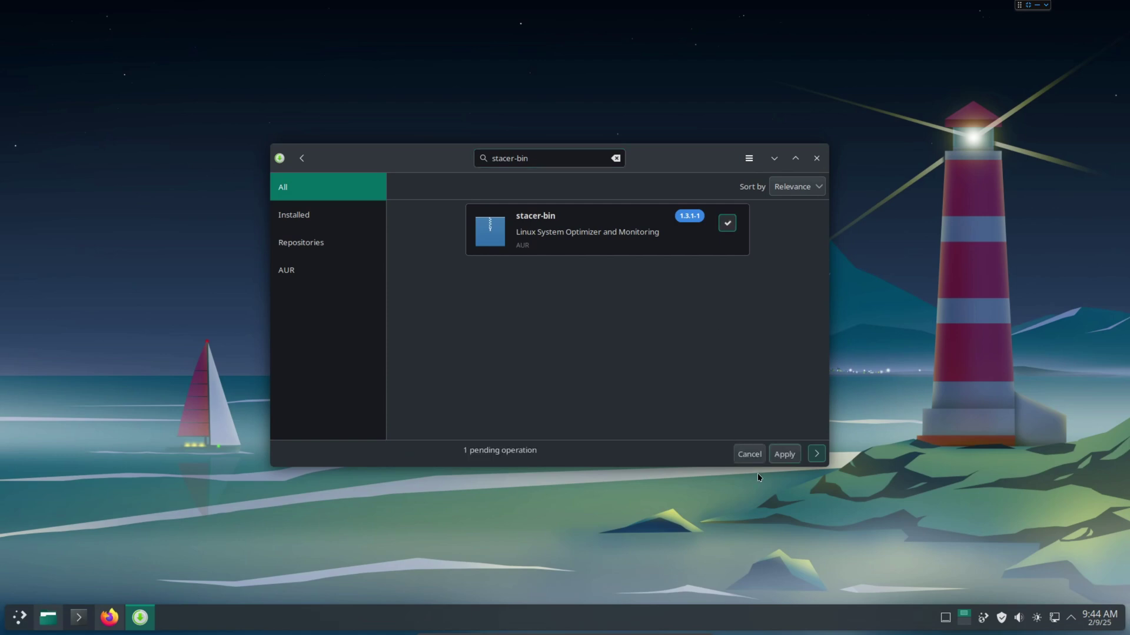
click(785, 455)
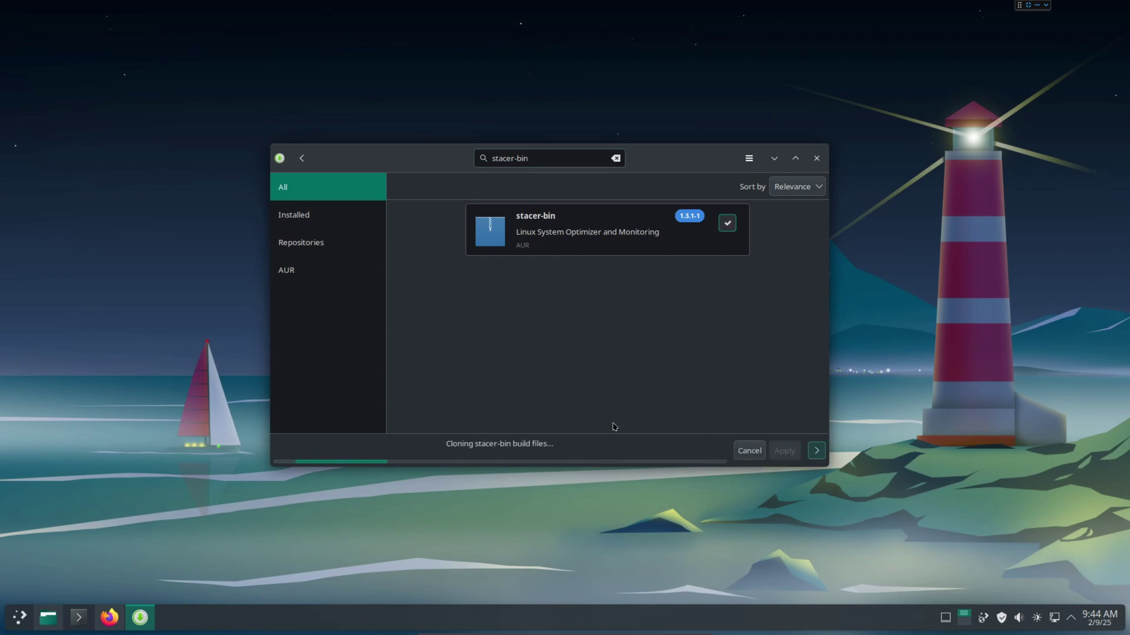
click(680, 500)
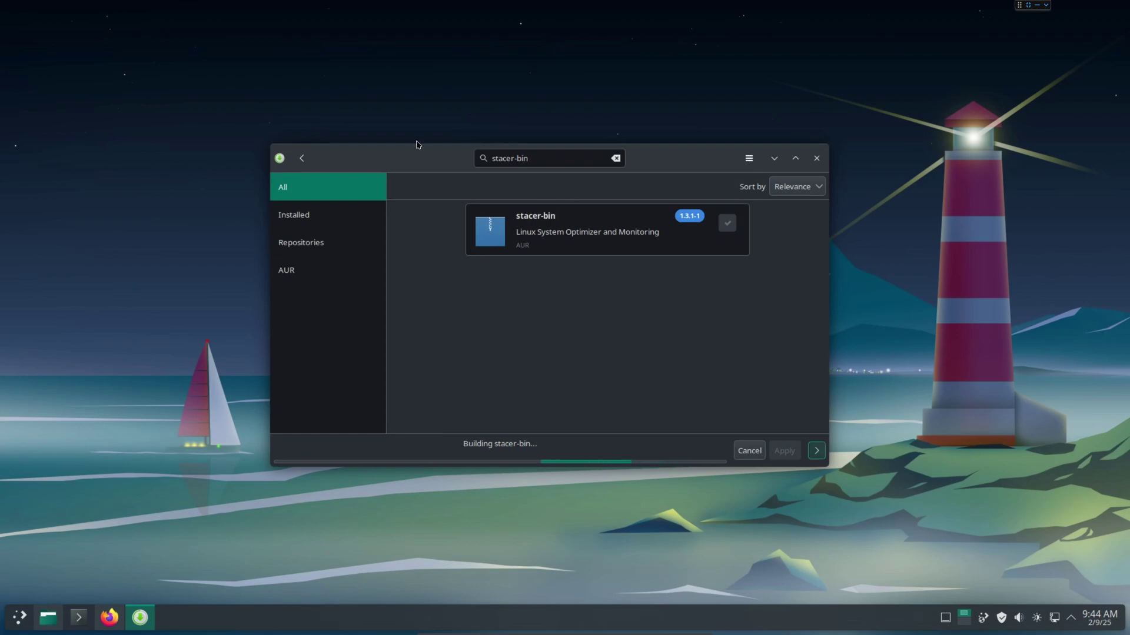
drag(428, 159, 432, 131)
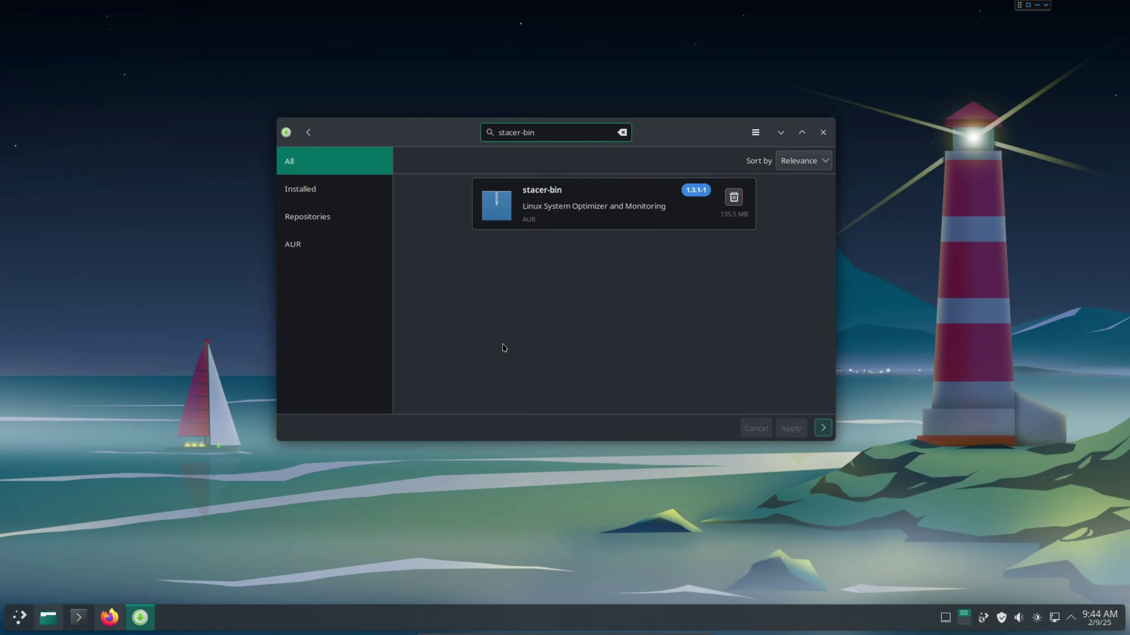
click(621, 133)
click(824, 134)
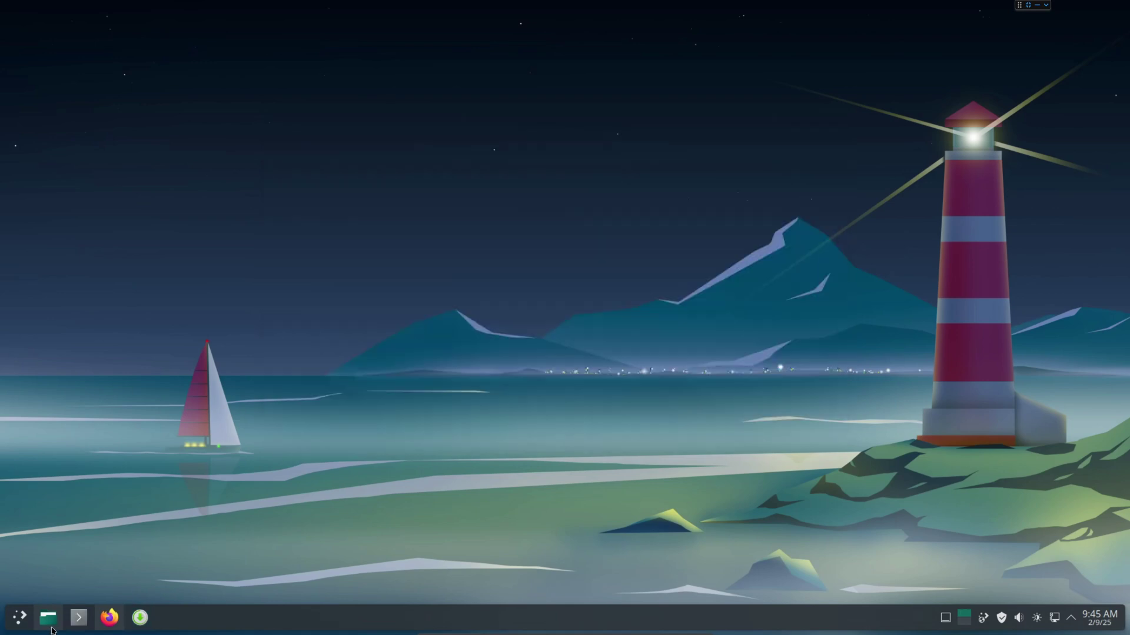
- Find and launch Stacer, and reposition its window on the desktop
click(17, 623)
text(stacer)
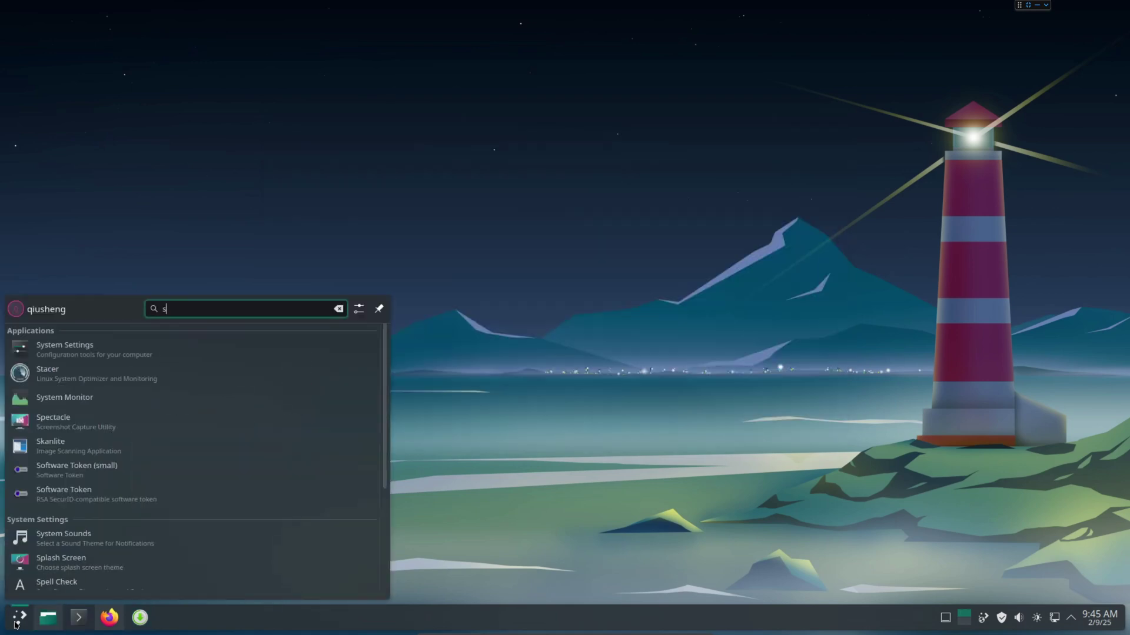
key(Return)
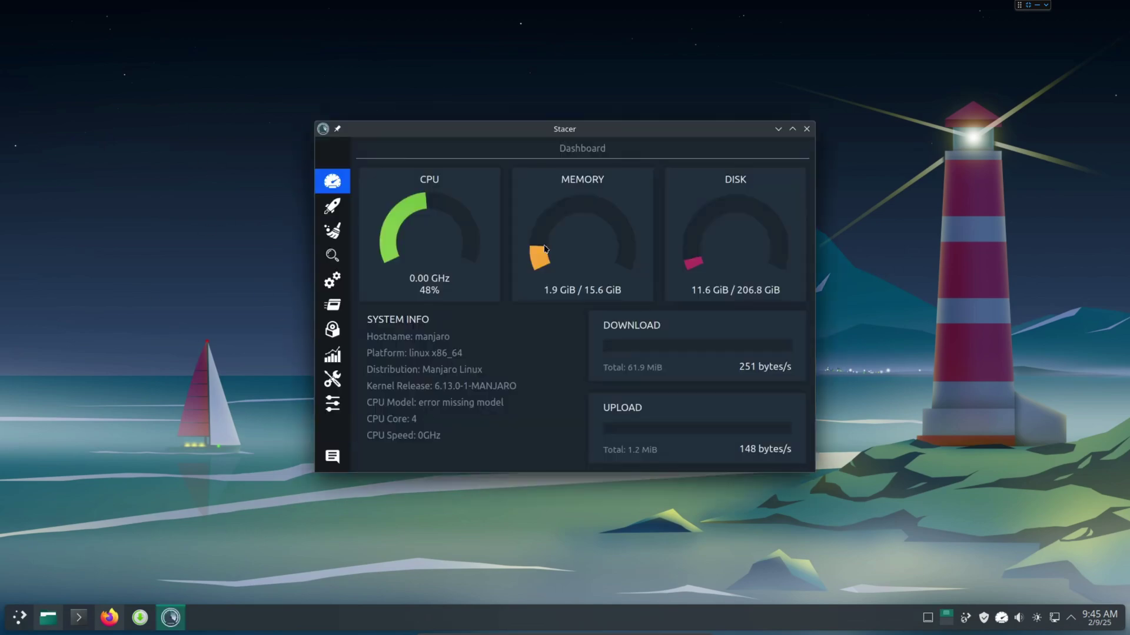
drag(573, 126, 550, 117)
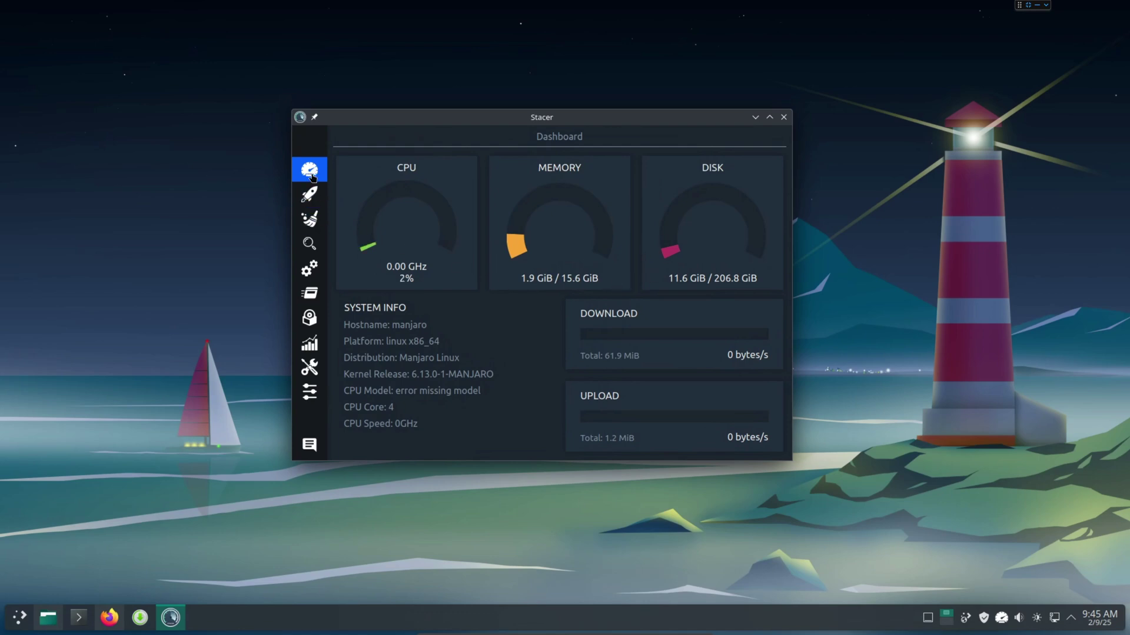
- Scan the system in System Cleaner with all categories selected, from package caches to trash
click(312, 222)
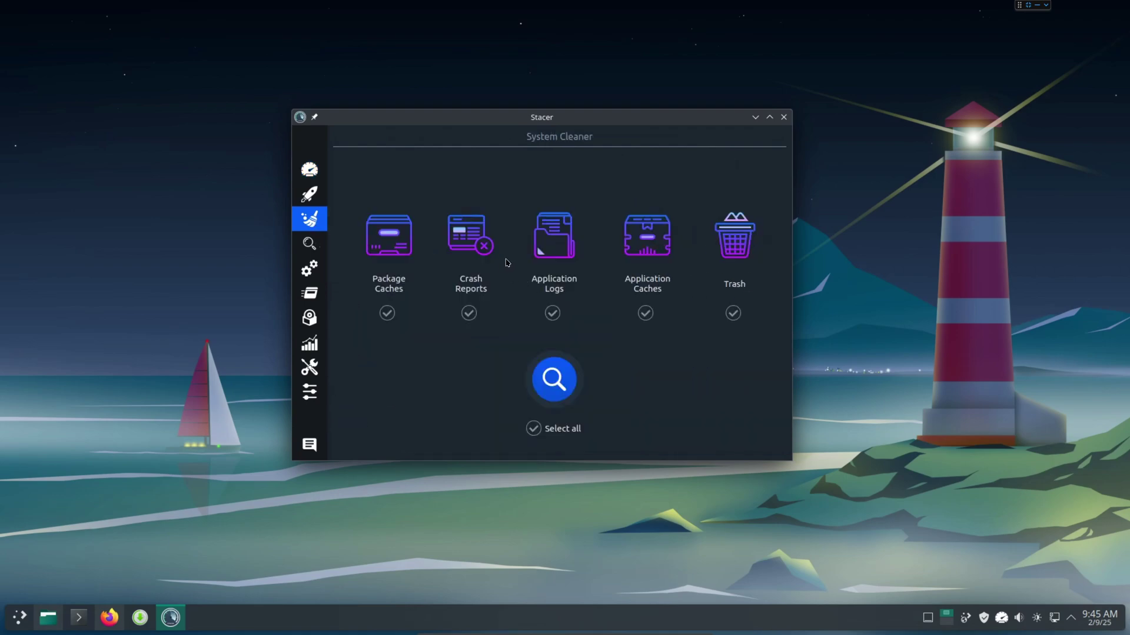
click(390, 317)
click(534, 429)
click(554, 379)
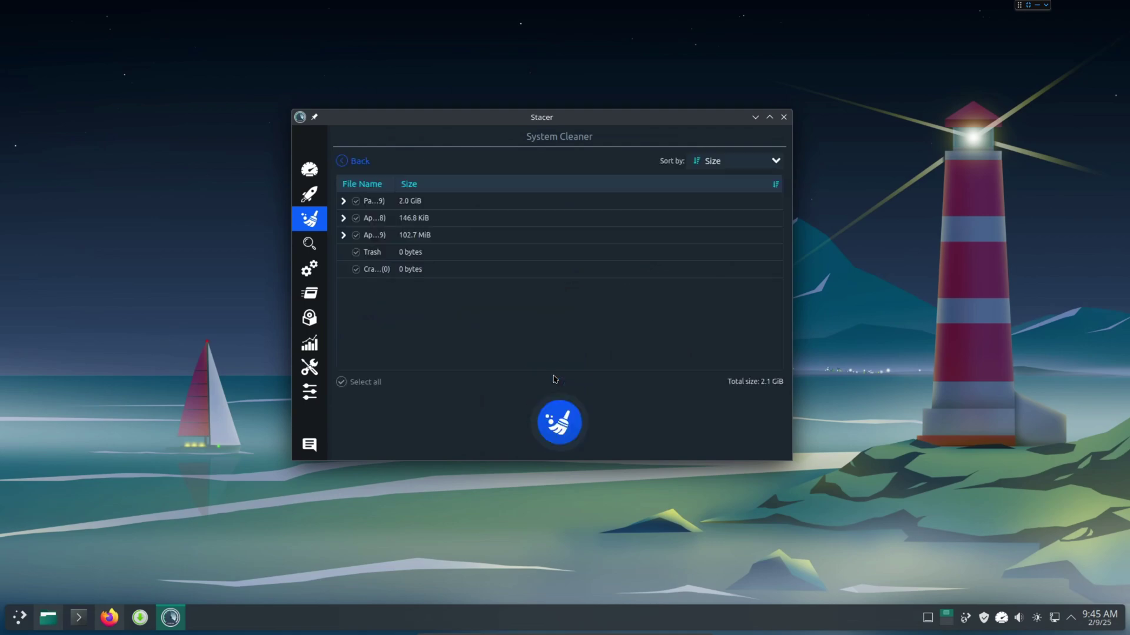
- Widen the file name column, select all scan results and clean them, authorizing with the account password
click(344, 201)
click(344, 201)
drag(406, 184, 439, 184)
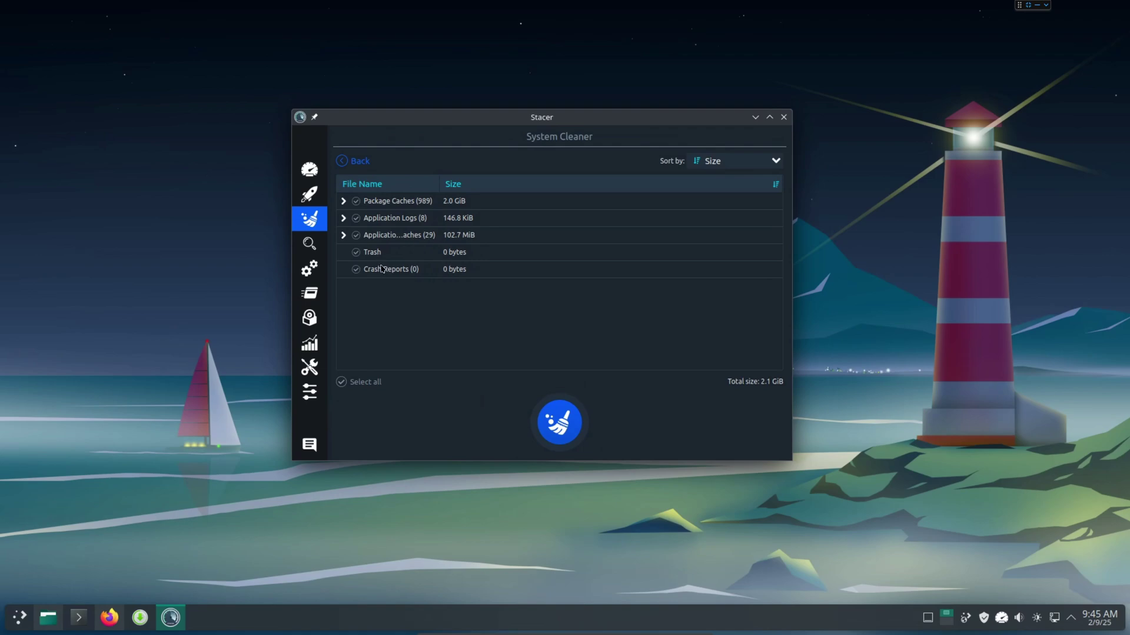
click(341, 383)
click(562, 425)
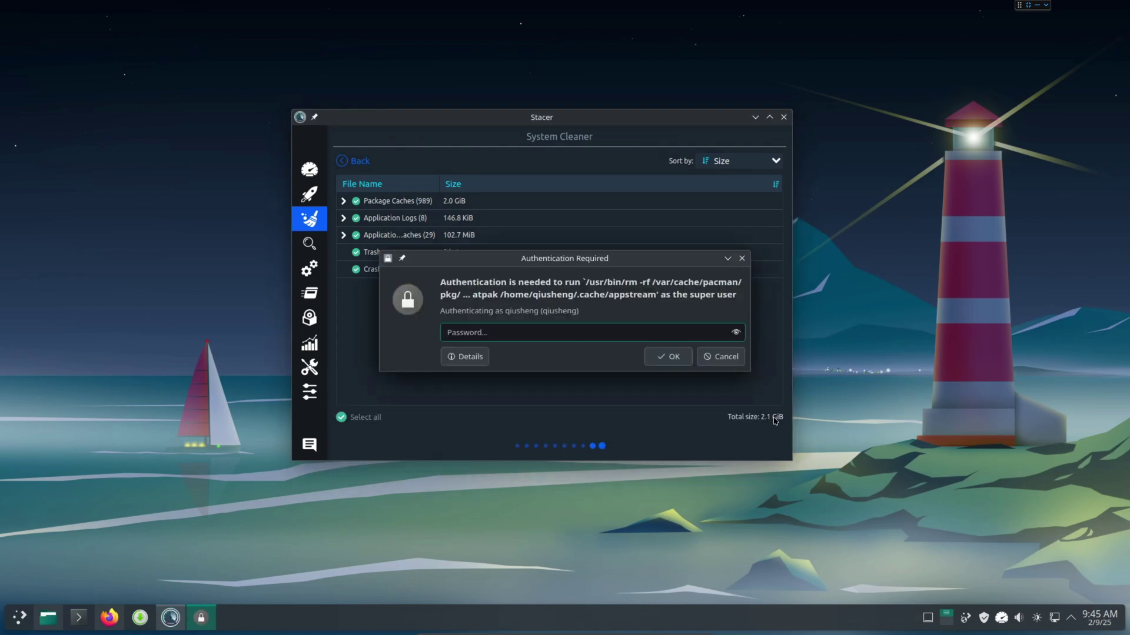
text(••••••••••)
key(Return)
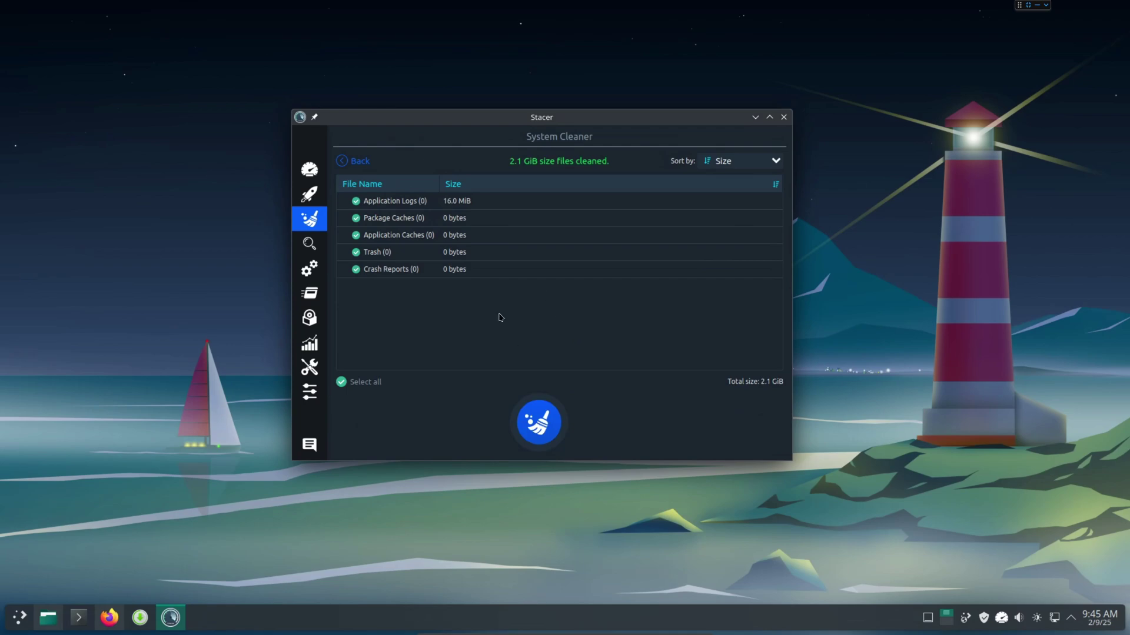
- Check disk usage on the dashboard and look through Startup Apps, file search, Services and the Processes list
click(302, 170)
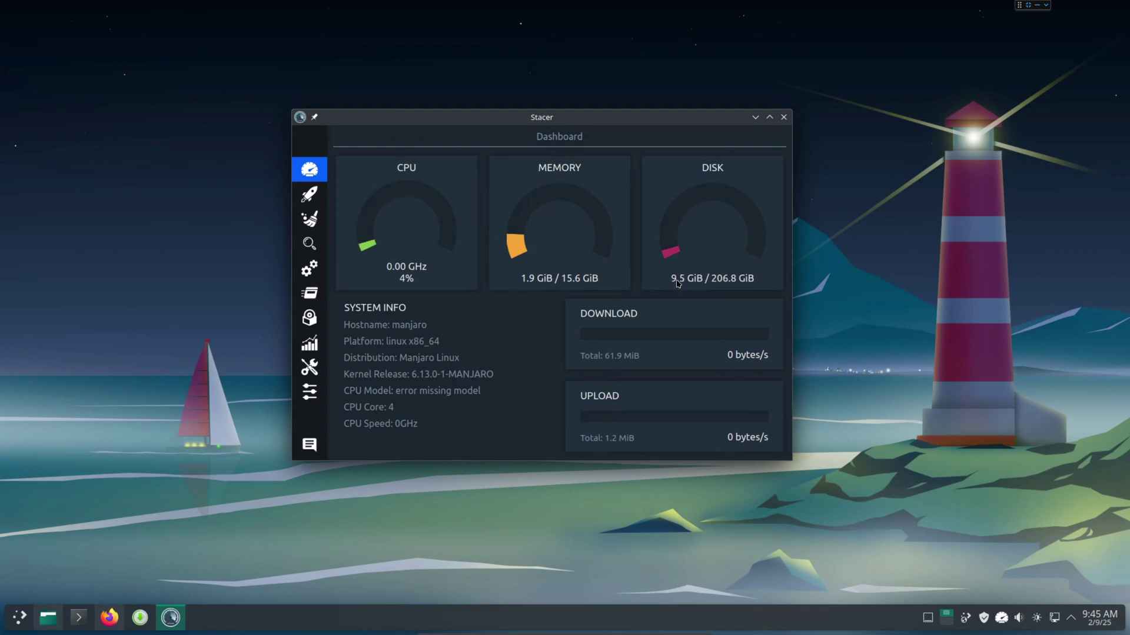
click(308, 196)
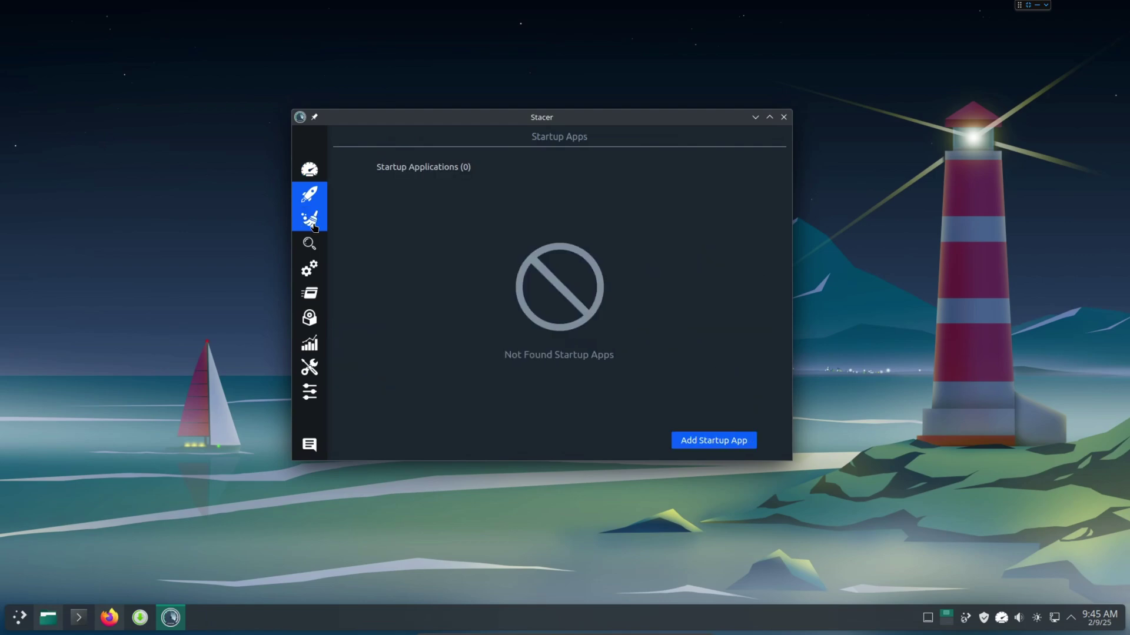
click(312, 223)
click(310, 246)
click(310, 269)
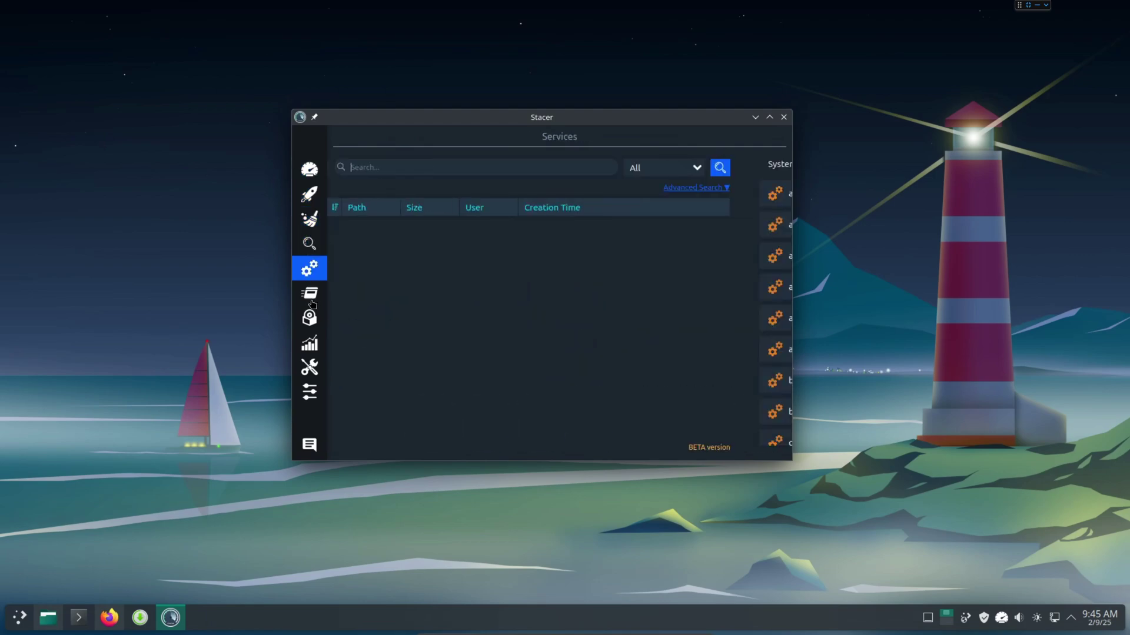
click(310, 293)
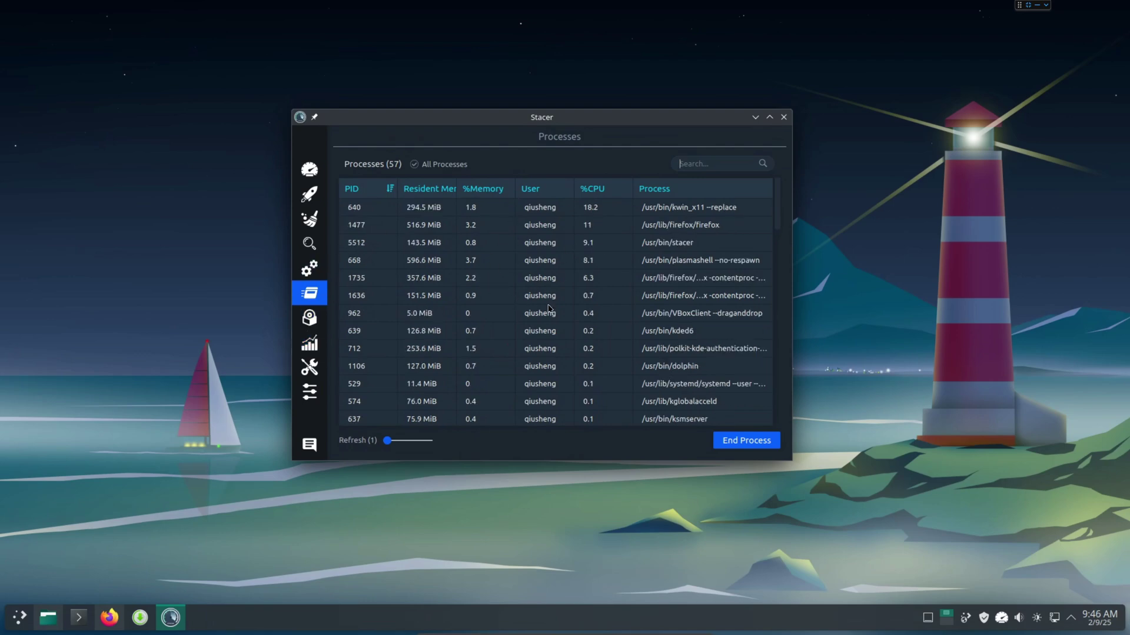
scroll(487, 262, down, 5)
scroll(488, 263, down, 5)
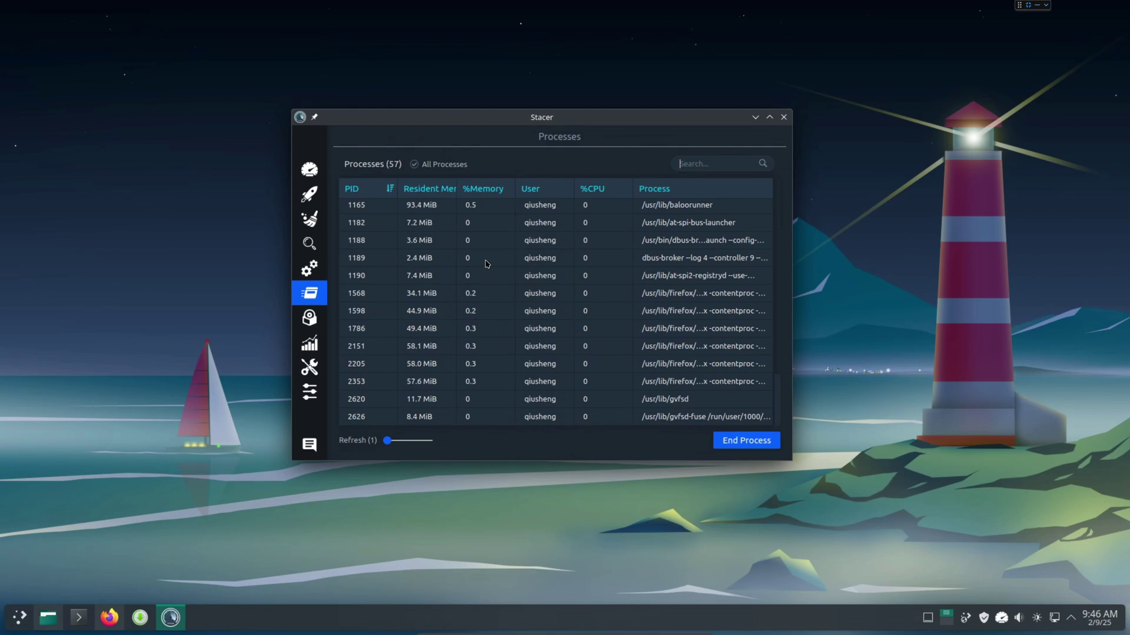
- Look through the Uninstaller, Helpers and Settings pages, revisit the Dashboard and System Cleaner, and quit Stacer
click(309, 319)
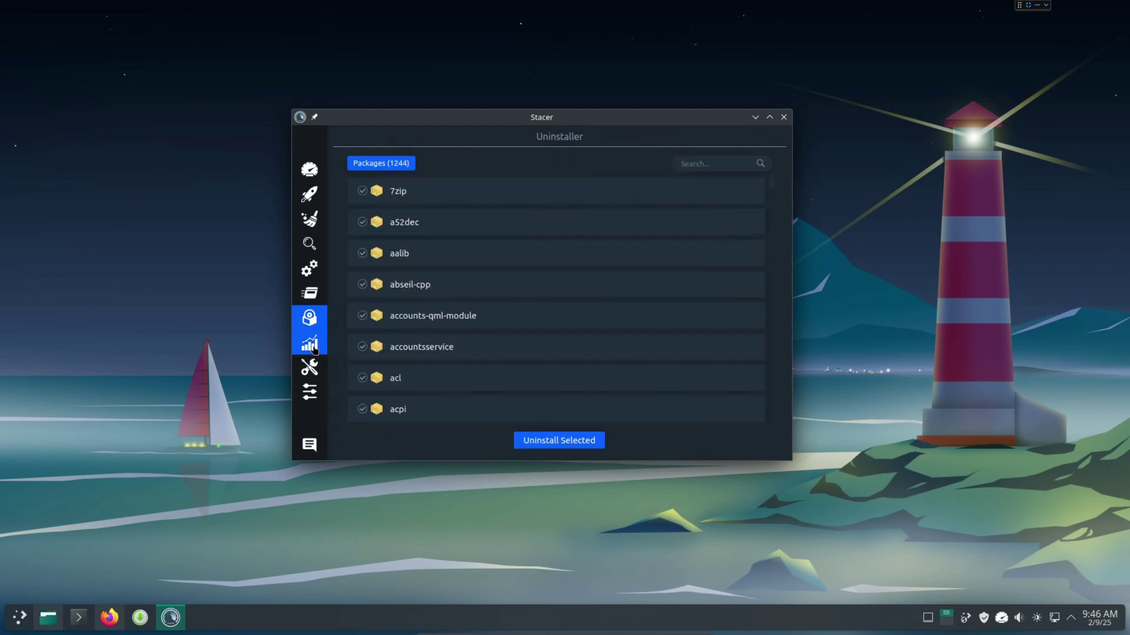
click(313, 349)
click(309, 369)
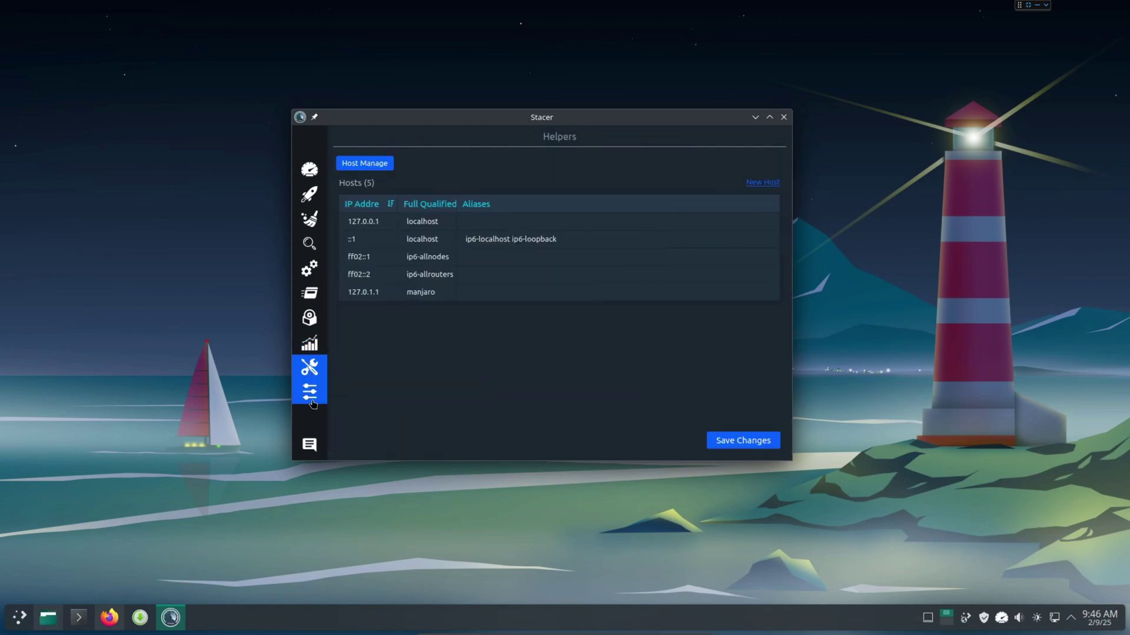
click(313, 399)
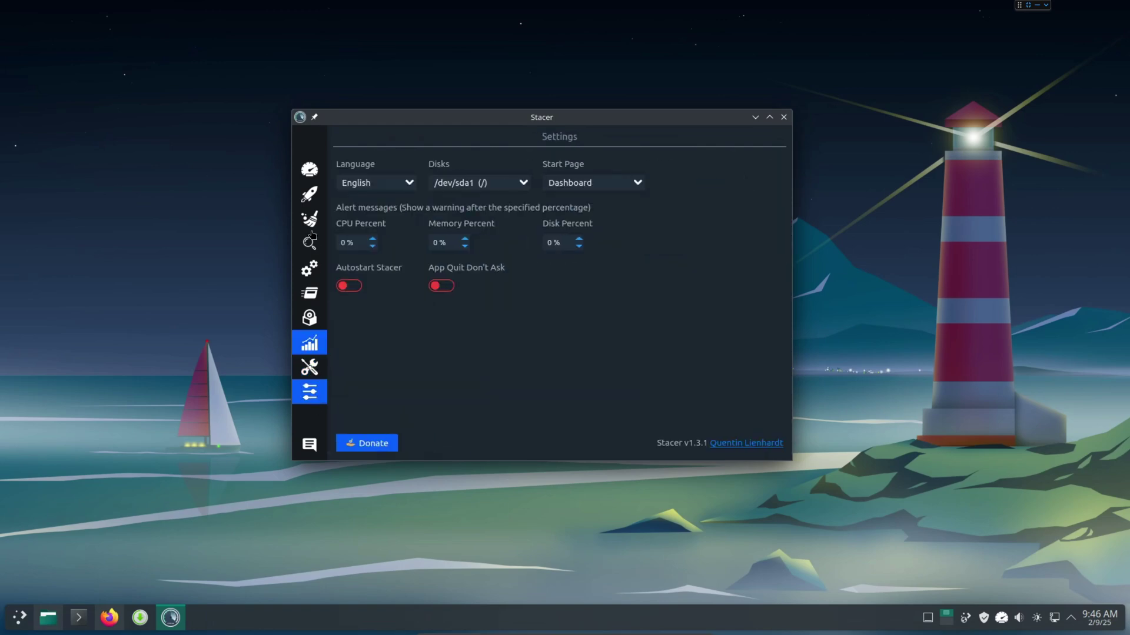
click(312, 168)
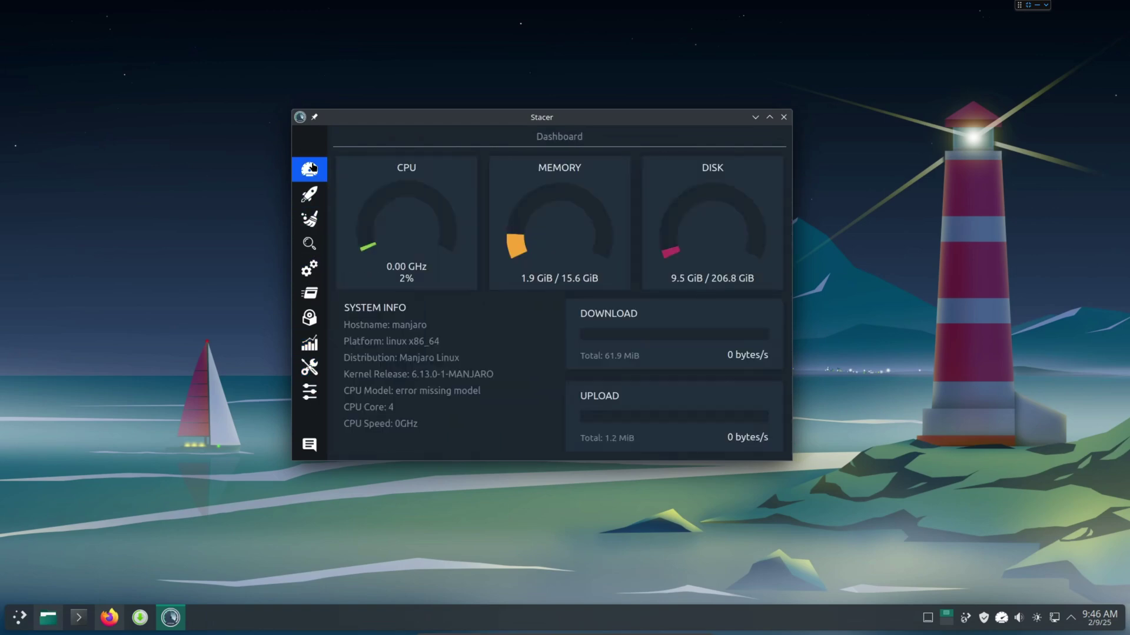
click(311, 230)
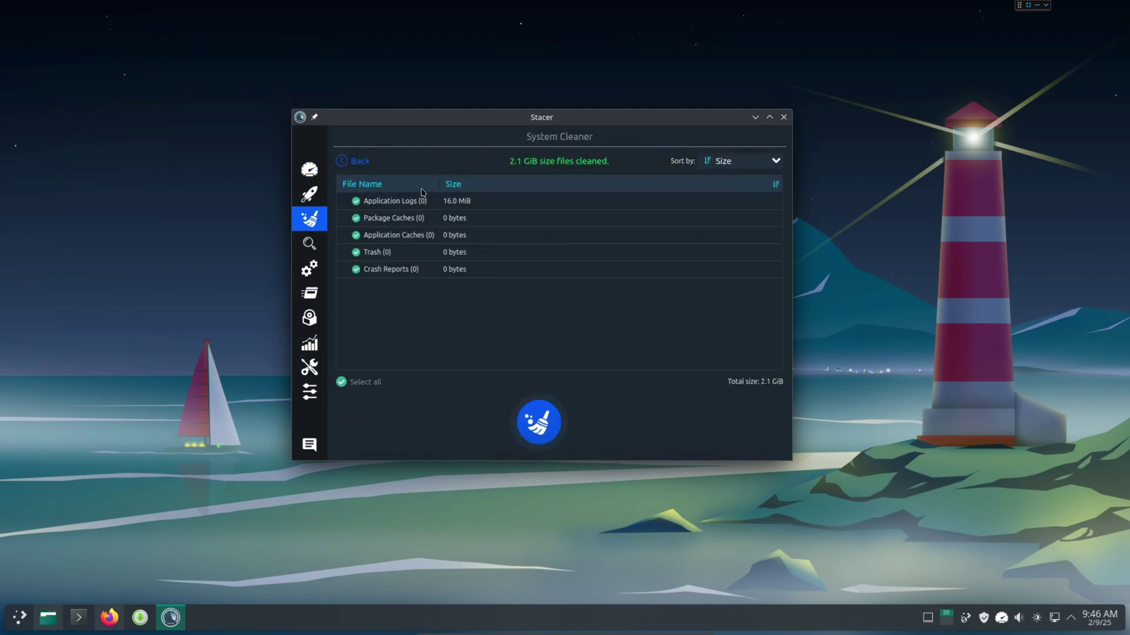
click(784, 117)
click(531, 292)
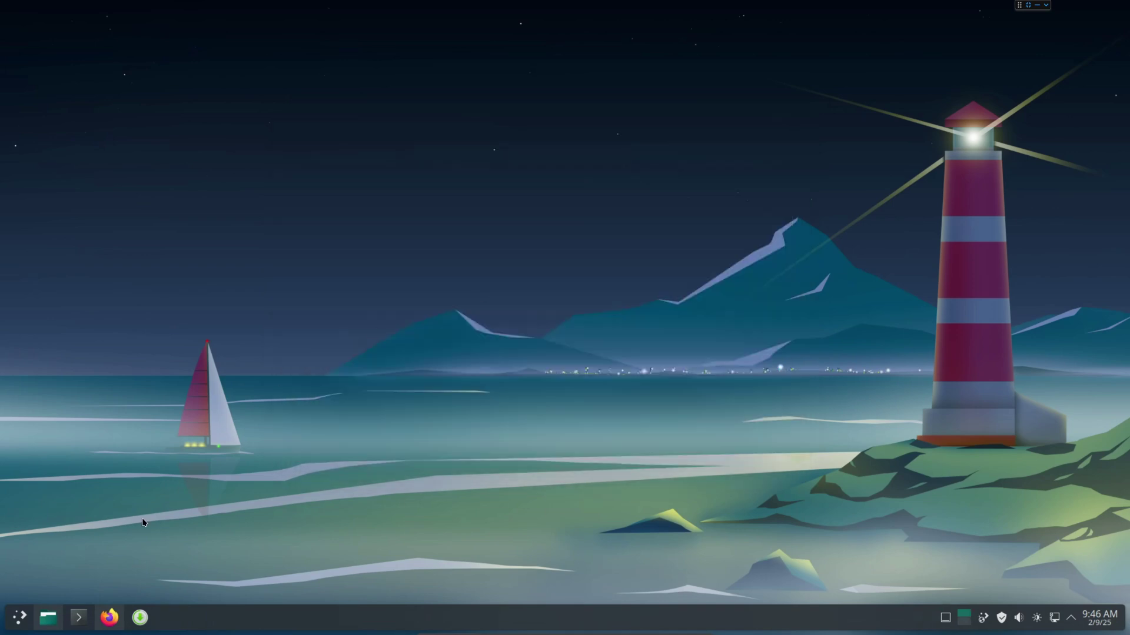
- Launch Timeshift, authenticate with the account password, and accept RSYNC as the snapshot type in the setup wizard
click(19, 617)
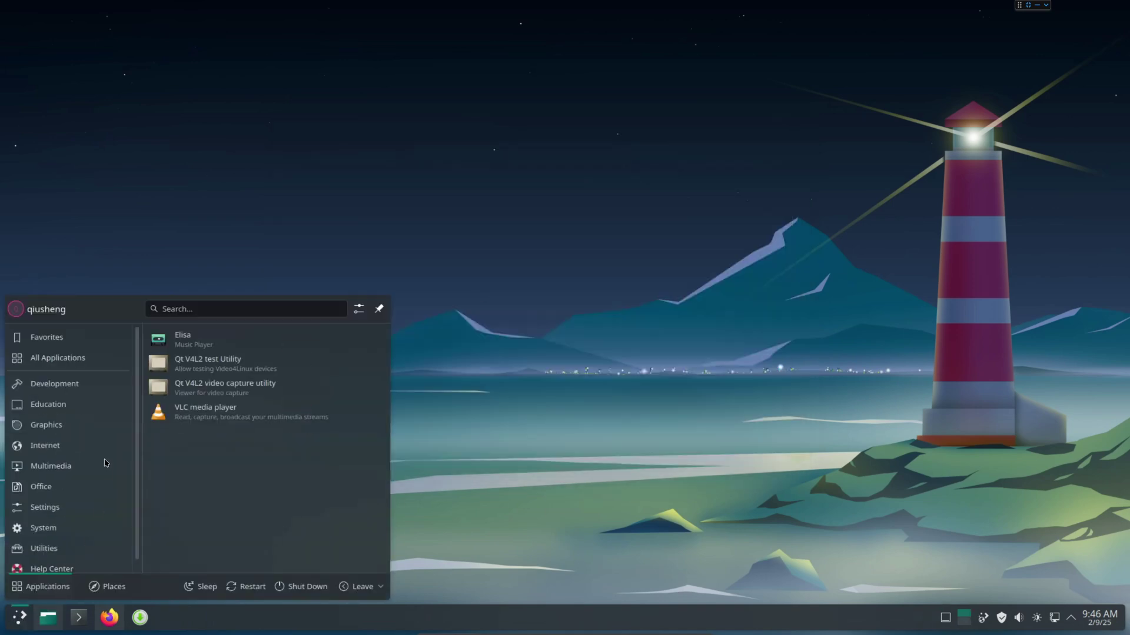
mouse_move(64, 509)
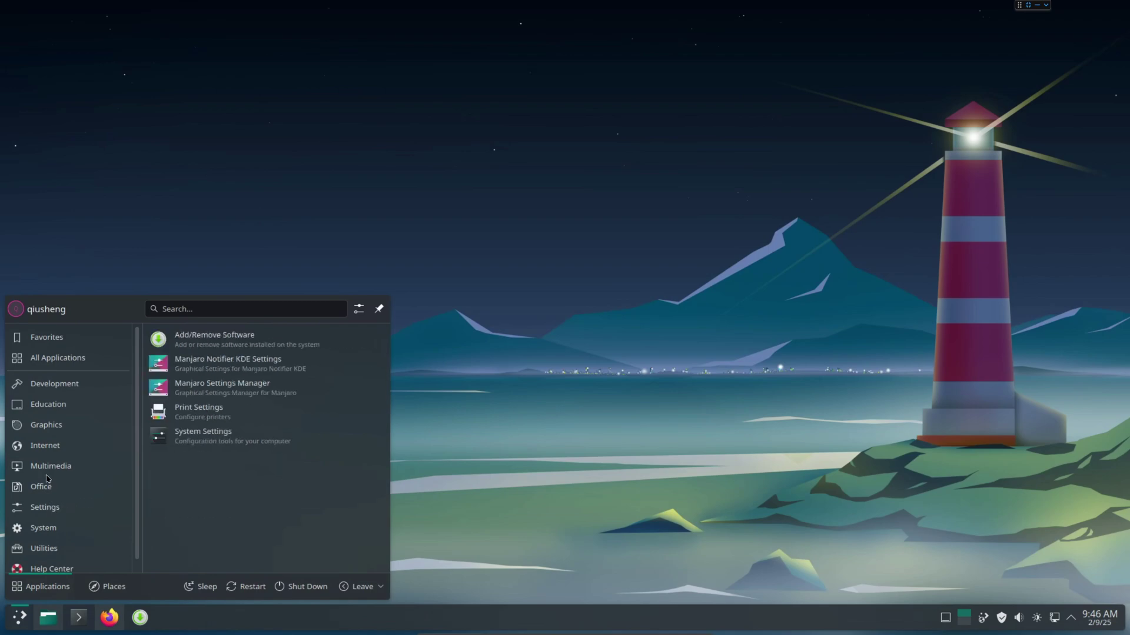
click(207, 309)
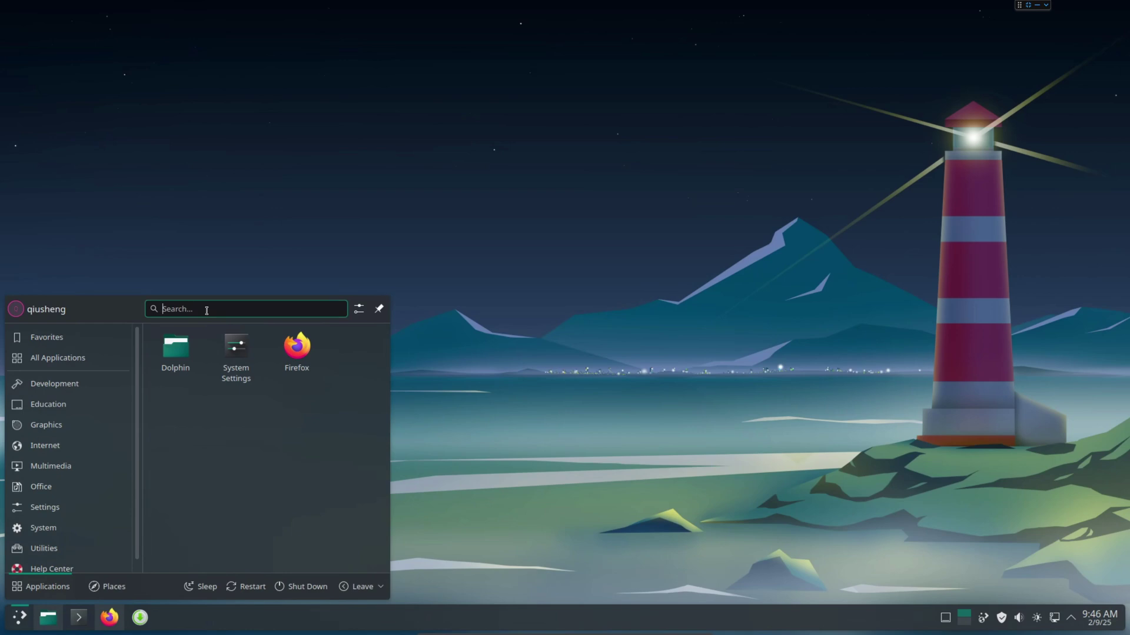
text(timeshift)
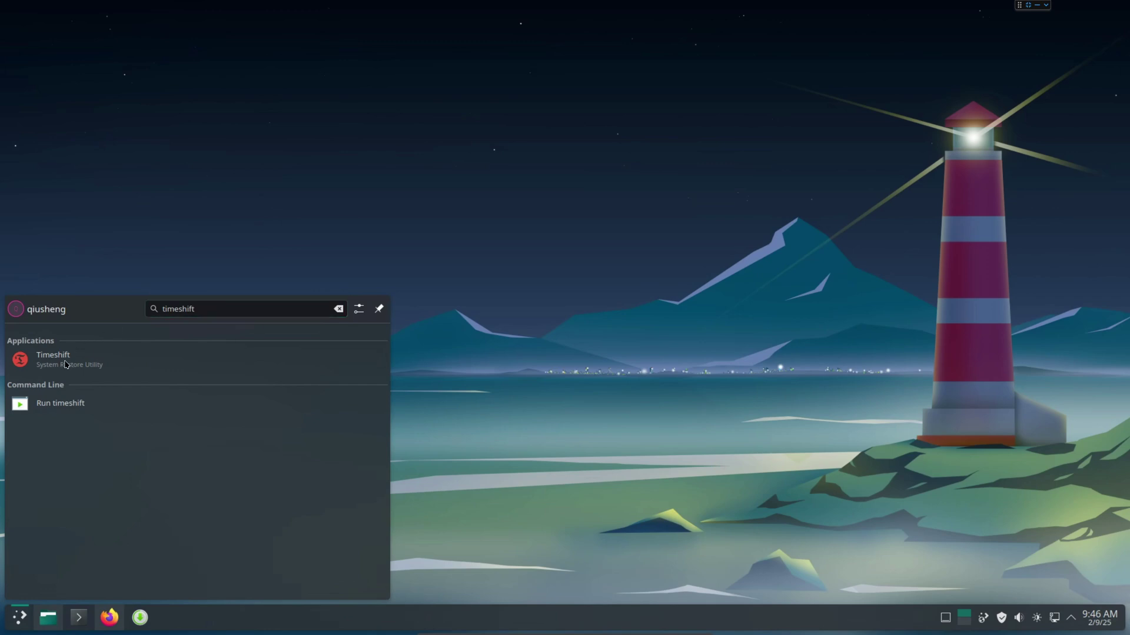
click(47, 360)
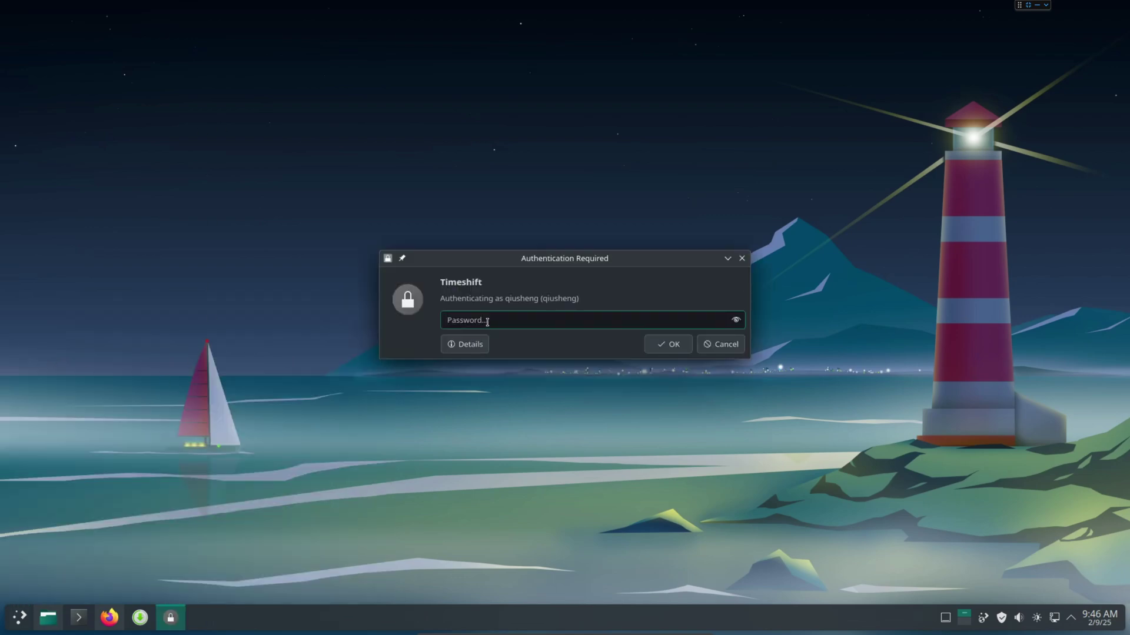
text(••••••••••)
key(Return)
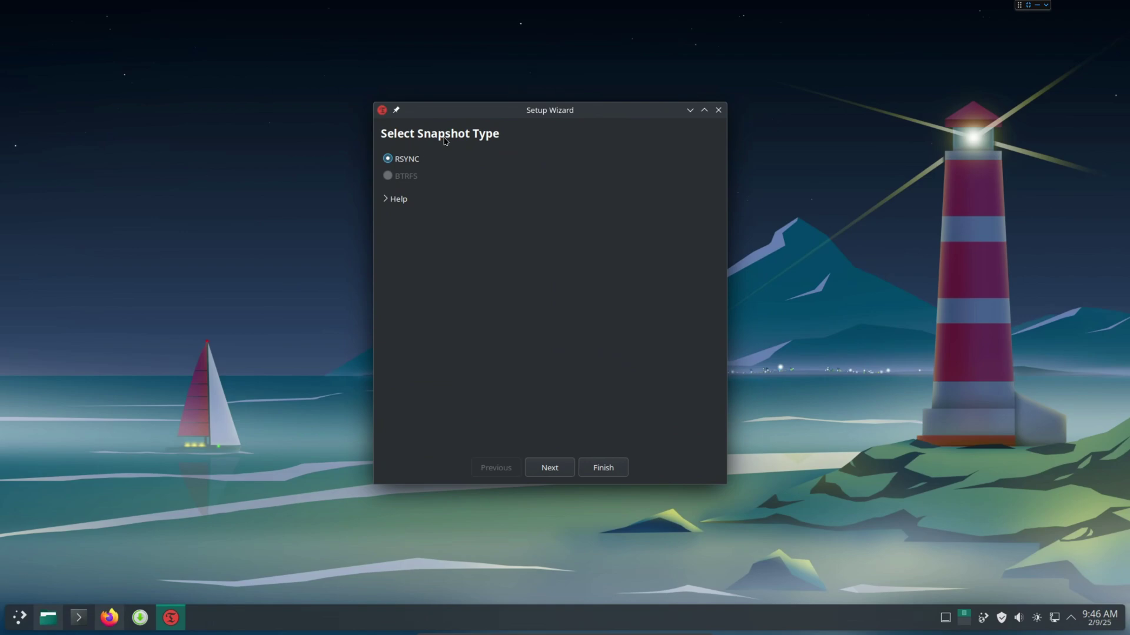
click(556, 473)
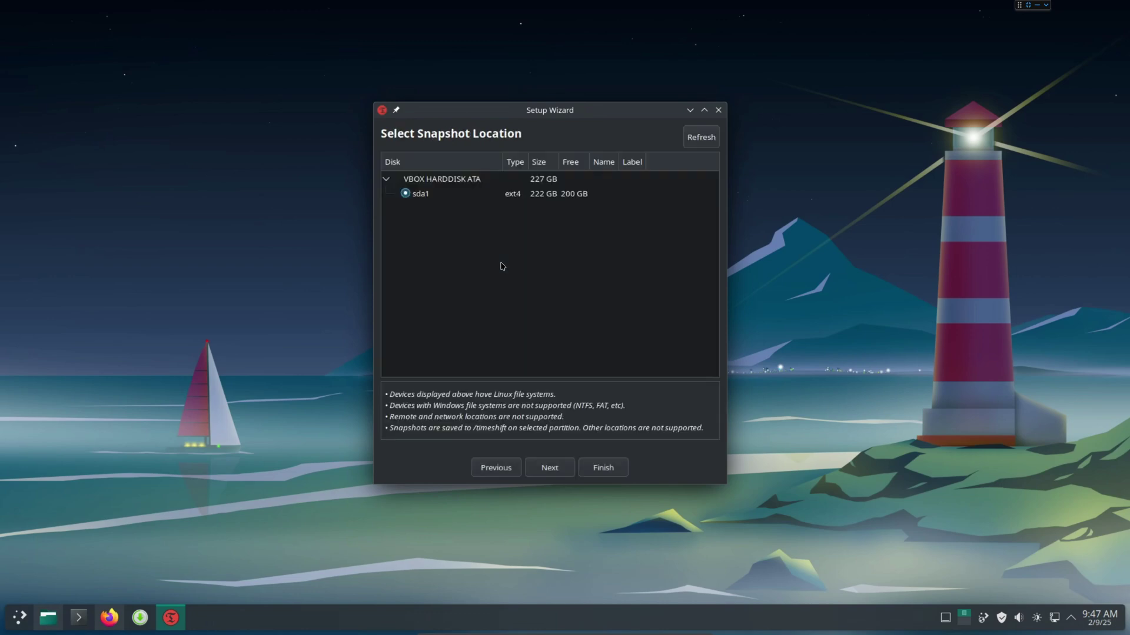
- Choose sda1 as the snapshot location and replace the daily schedule with weekly snapshots, keeping 2
click(438, 195)
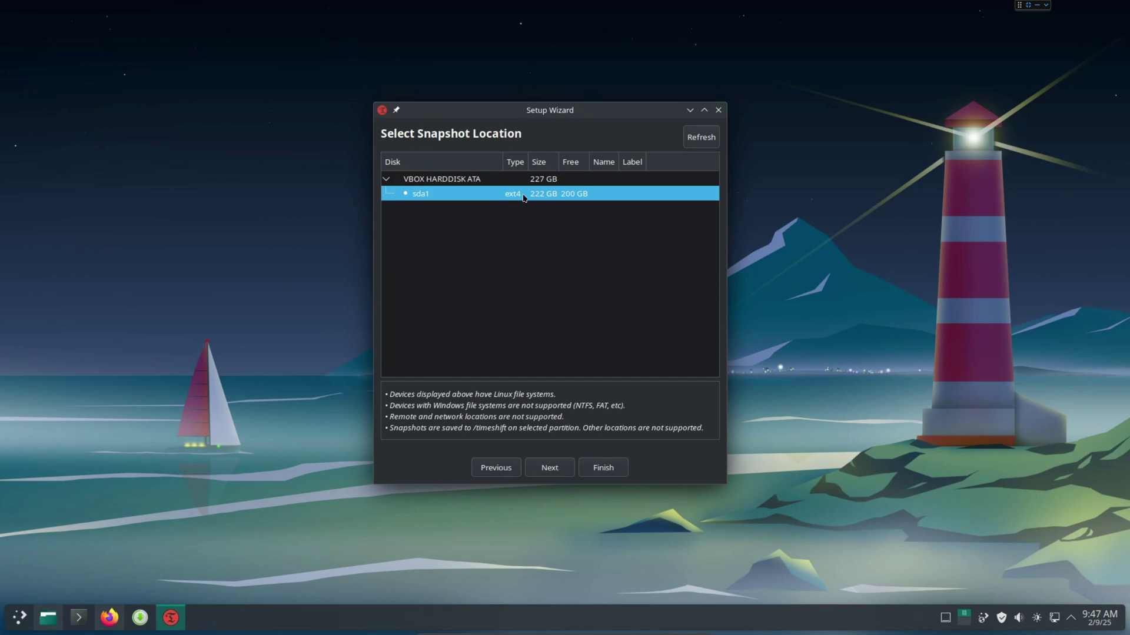
click(550, 469)
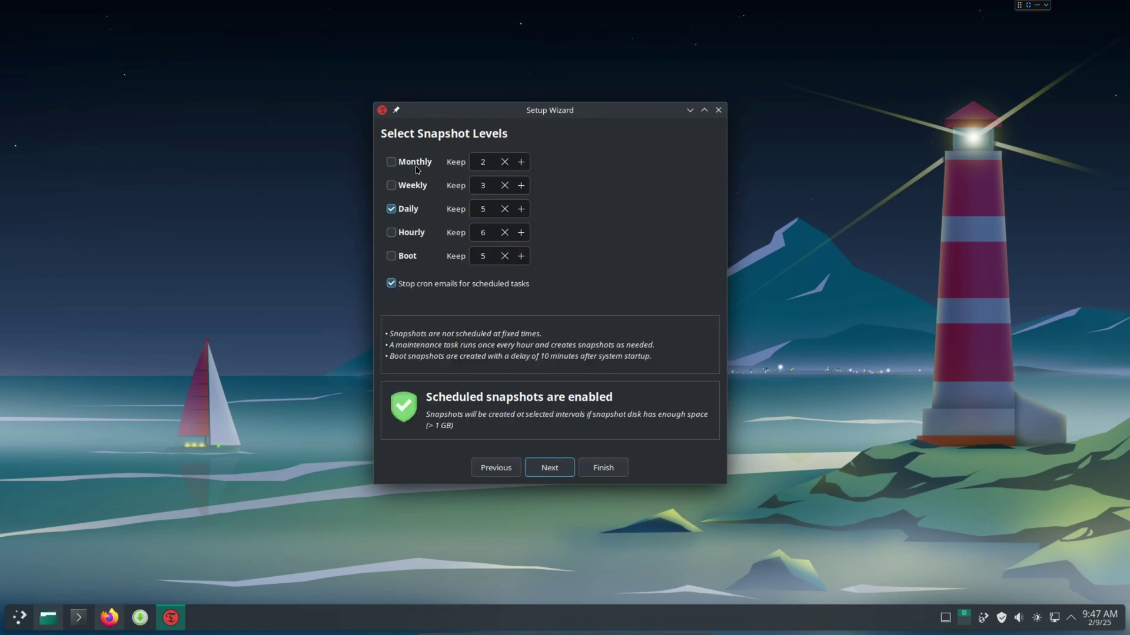
click(402, 210)
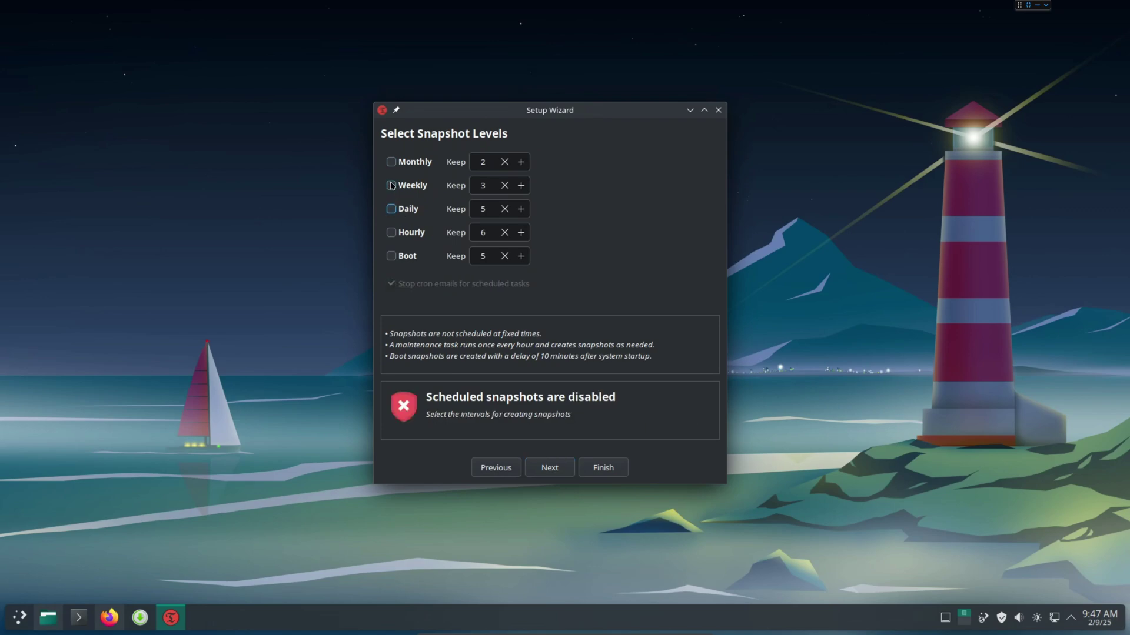
click(392, 186)
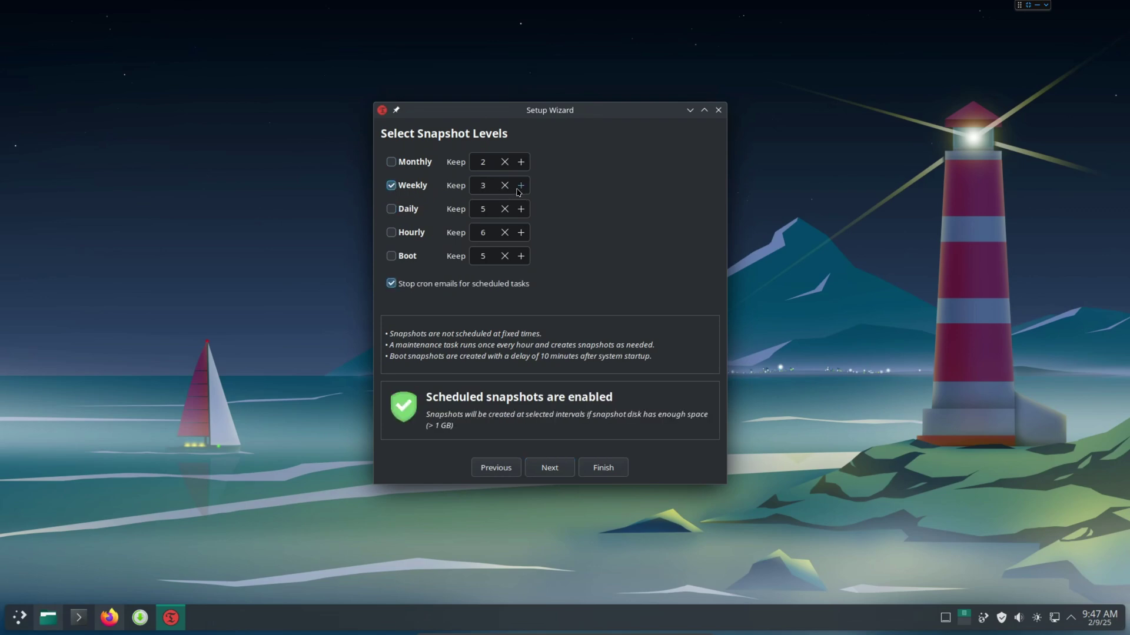
drag(490, 187, 471, 189)
text(2)
click(550, 467)
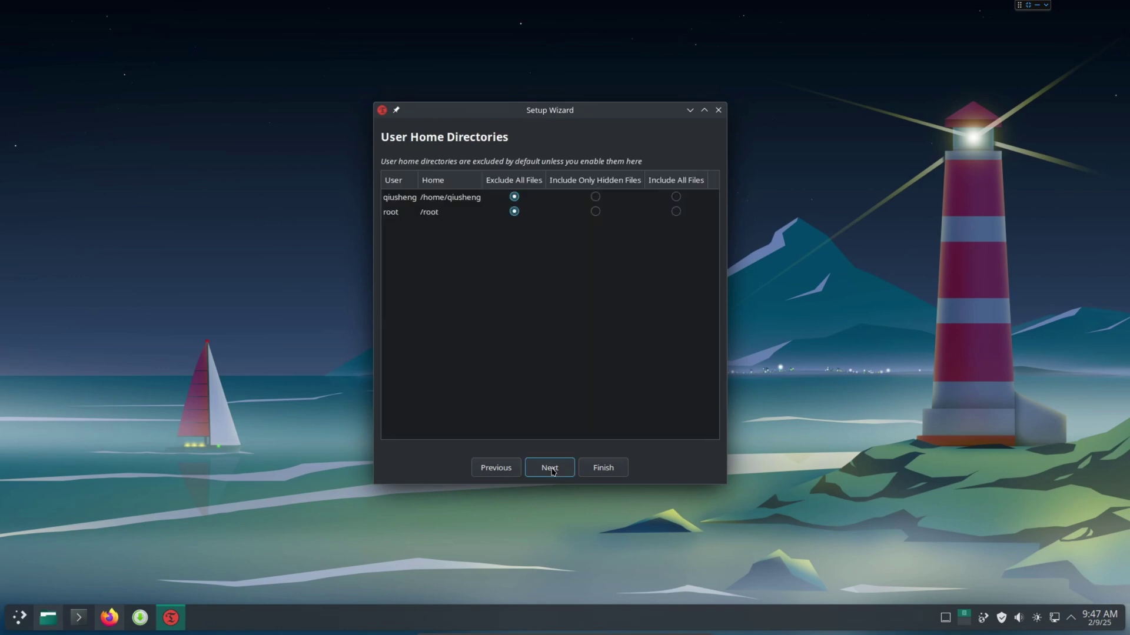
- Review the user and root home directories, keep Exclude All Files for both, and finish the setup wizard
click(455, 212)
click(493, 195)
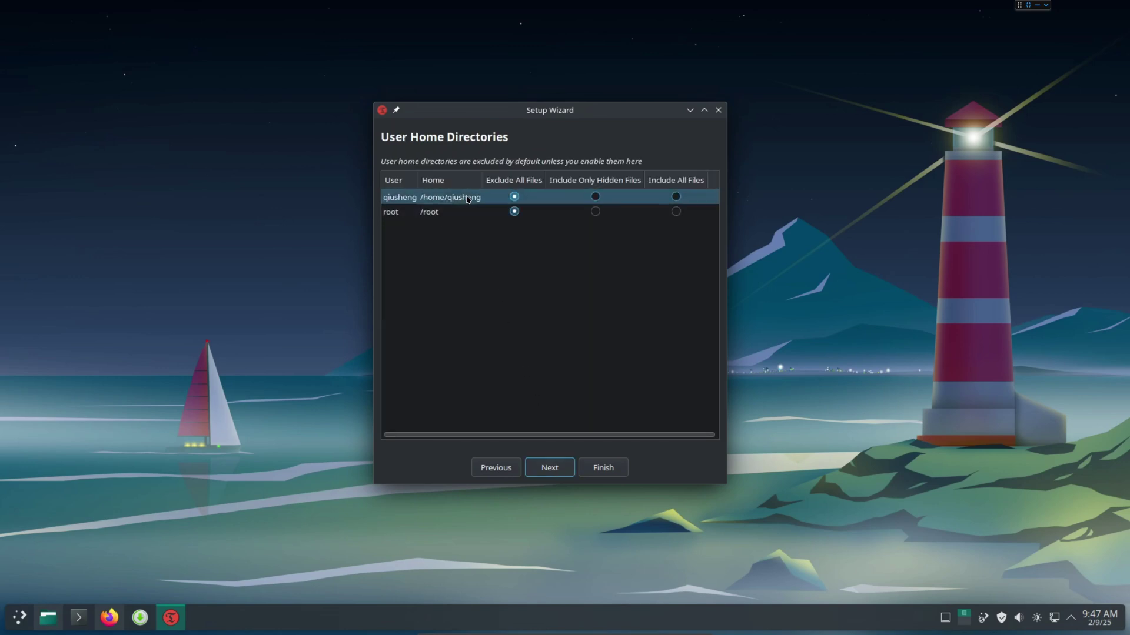
click(472, 209)
click(454, 198)
click(443, 214)
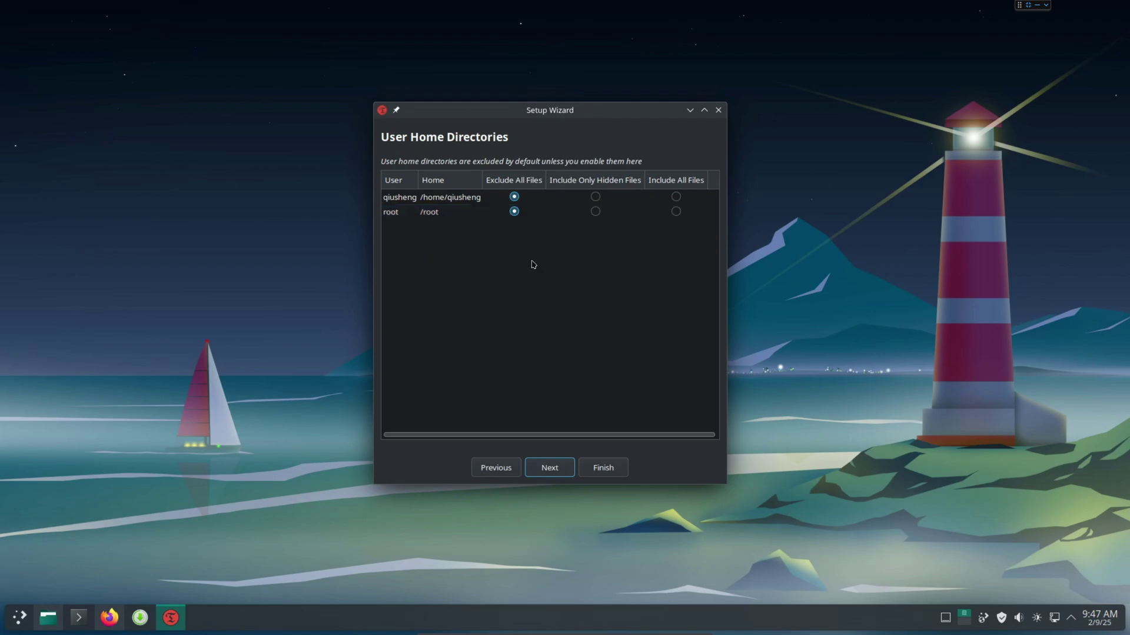
click(556, 469)
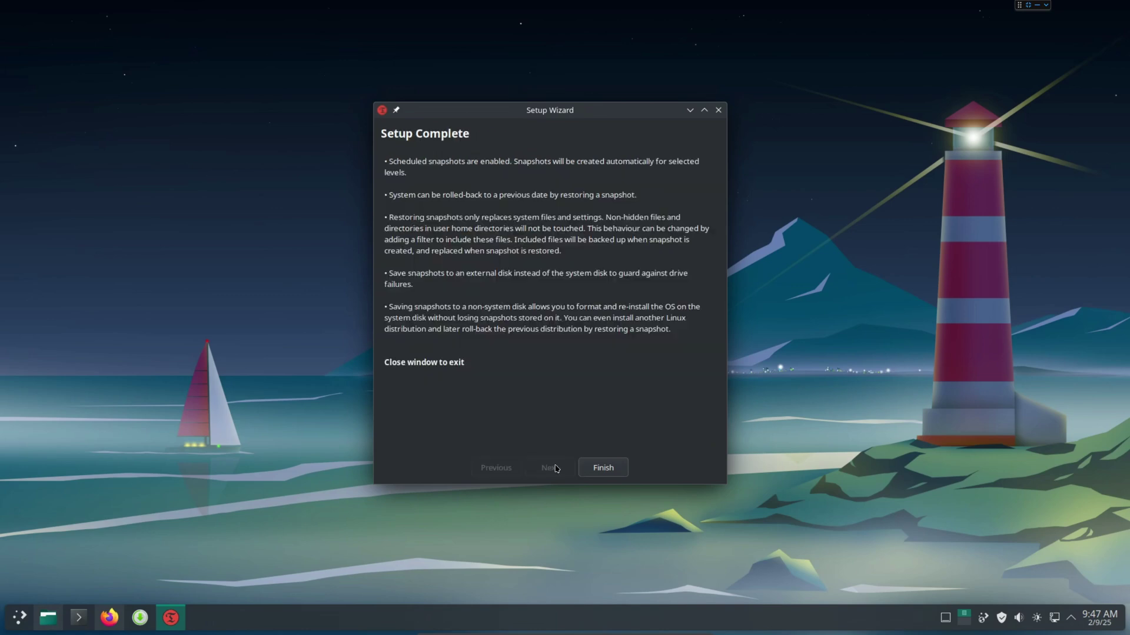
click(604, 468)
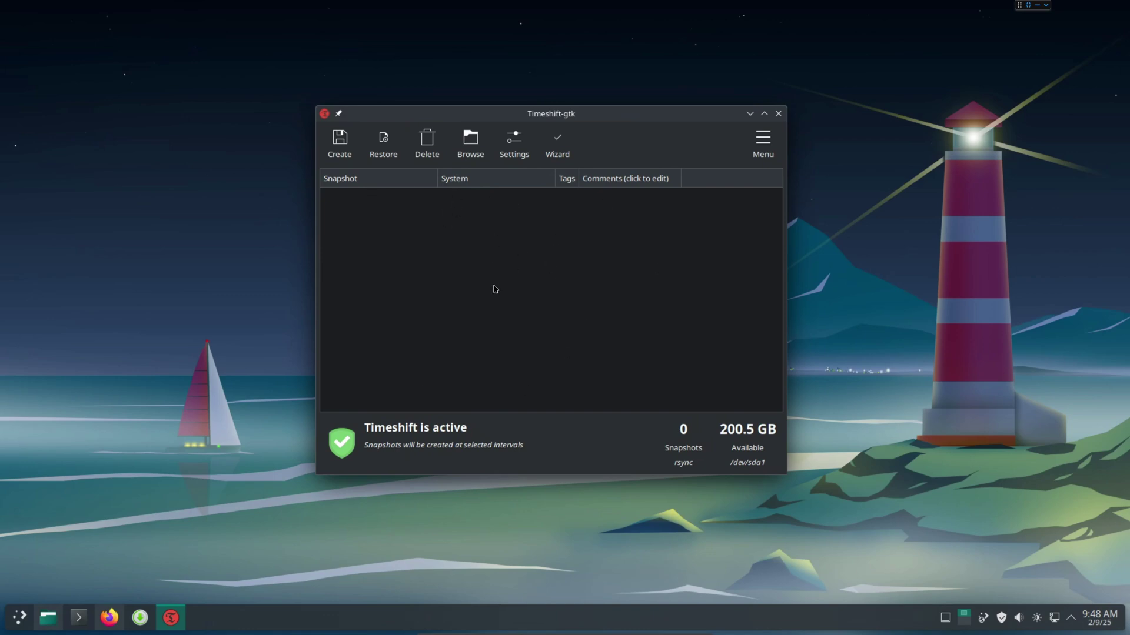
- Start creating a manual snapshot and reposition the progress window over the main Timeshift window
click(19, 617)
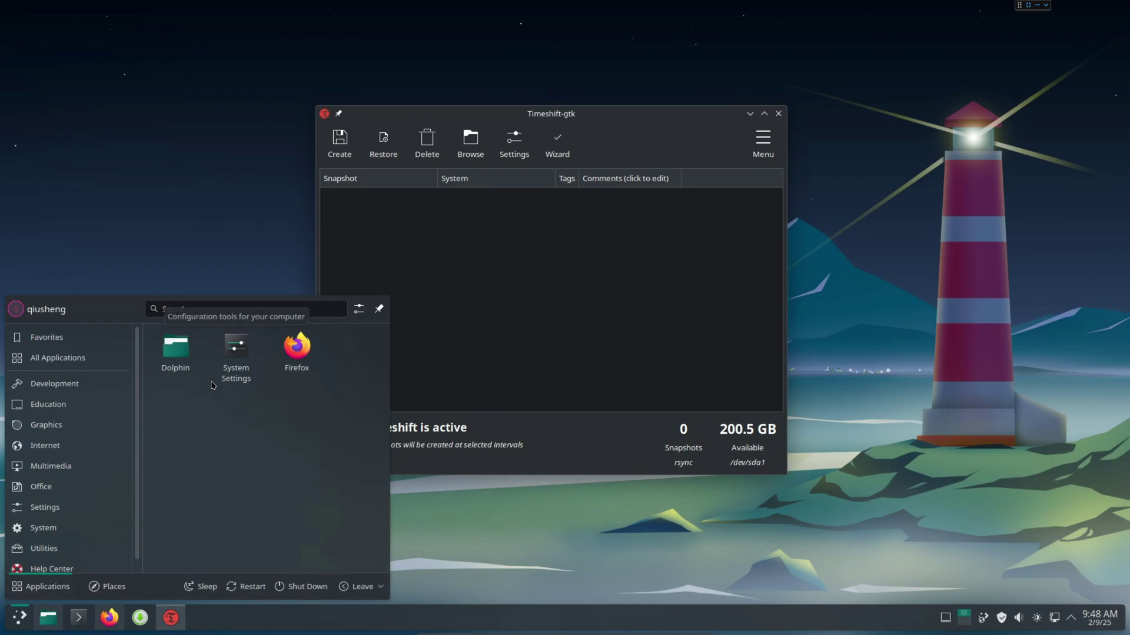
click(460, 216)
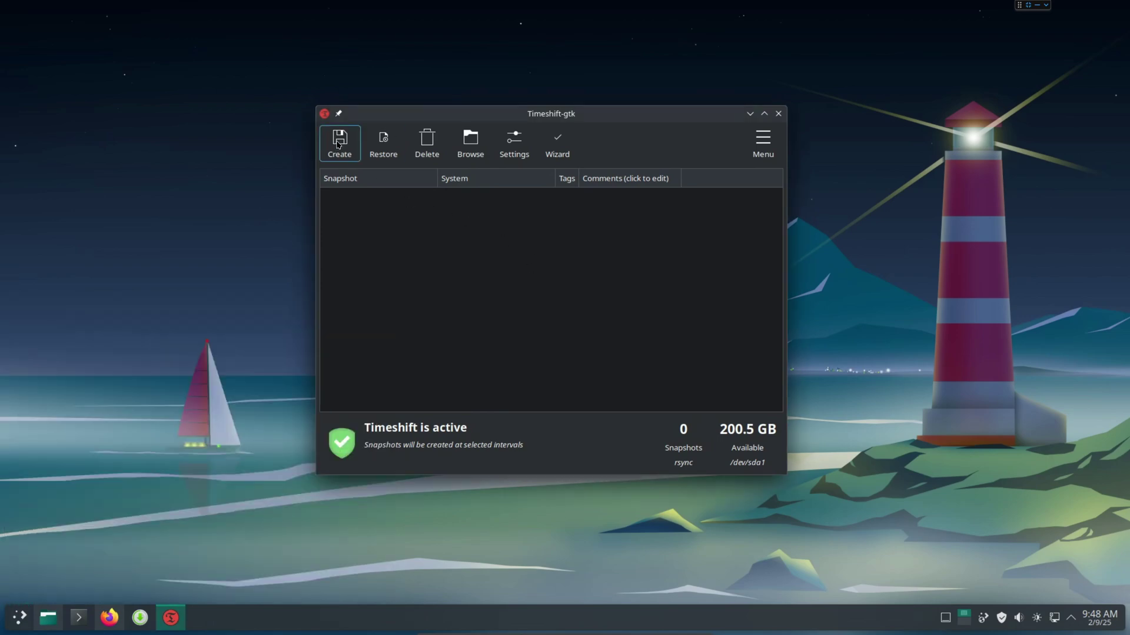
click(338, 145)
drag(556, 148, 553, 165)
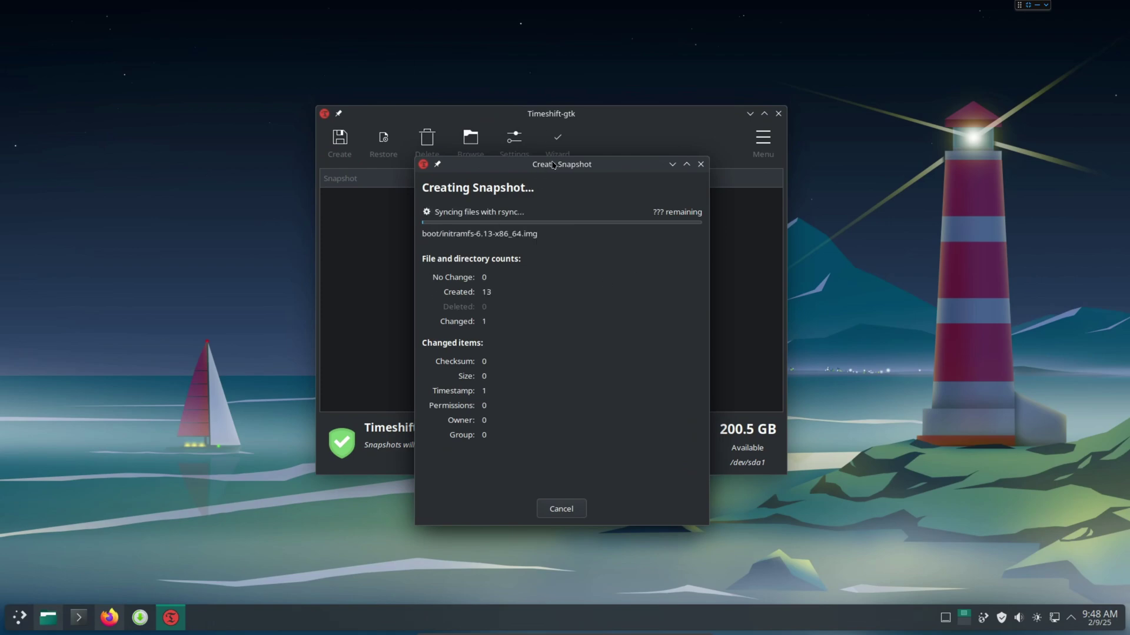
drag(553, 165, 532, 129)
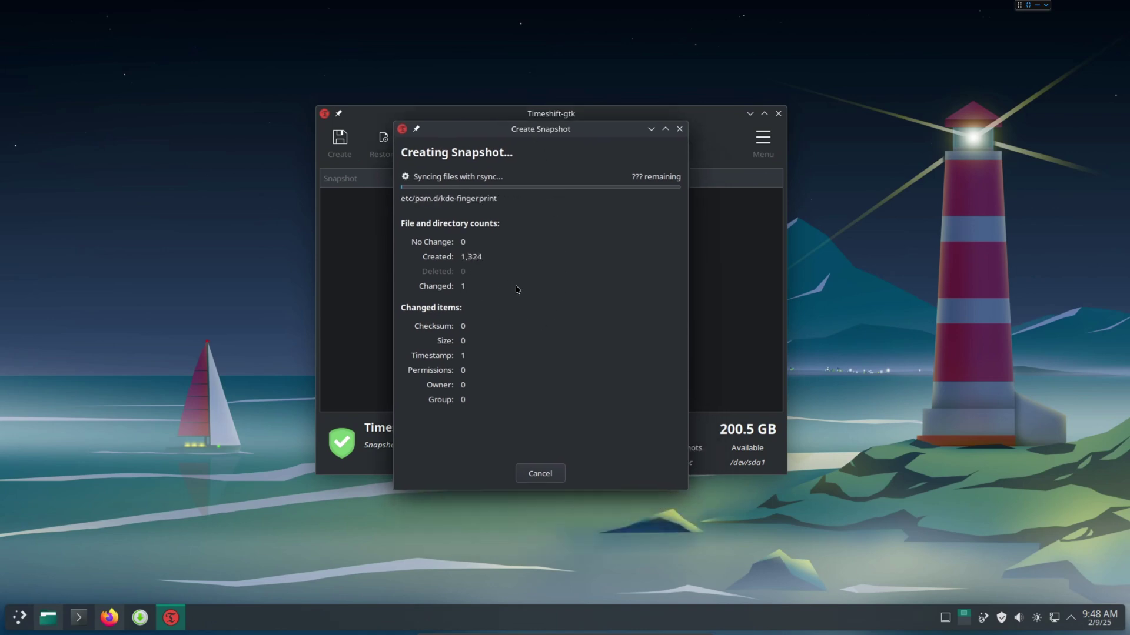
drag(525, 134, 536, 220)
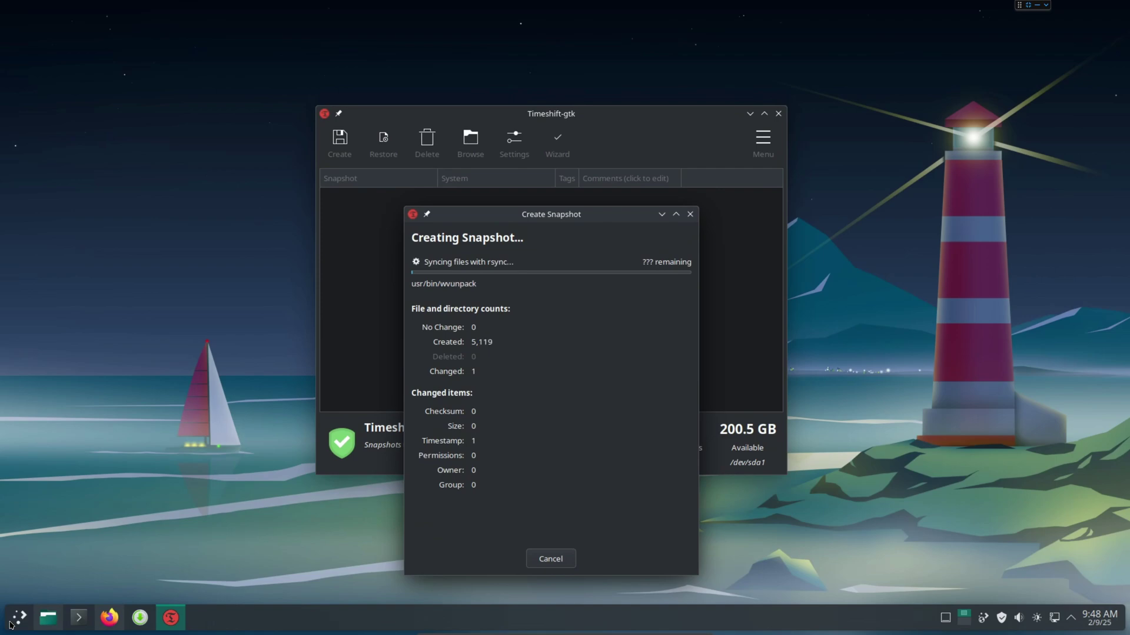
- Open the application launcher on the host desktop to view the favorite applications
mouse_move(49, 617)
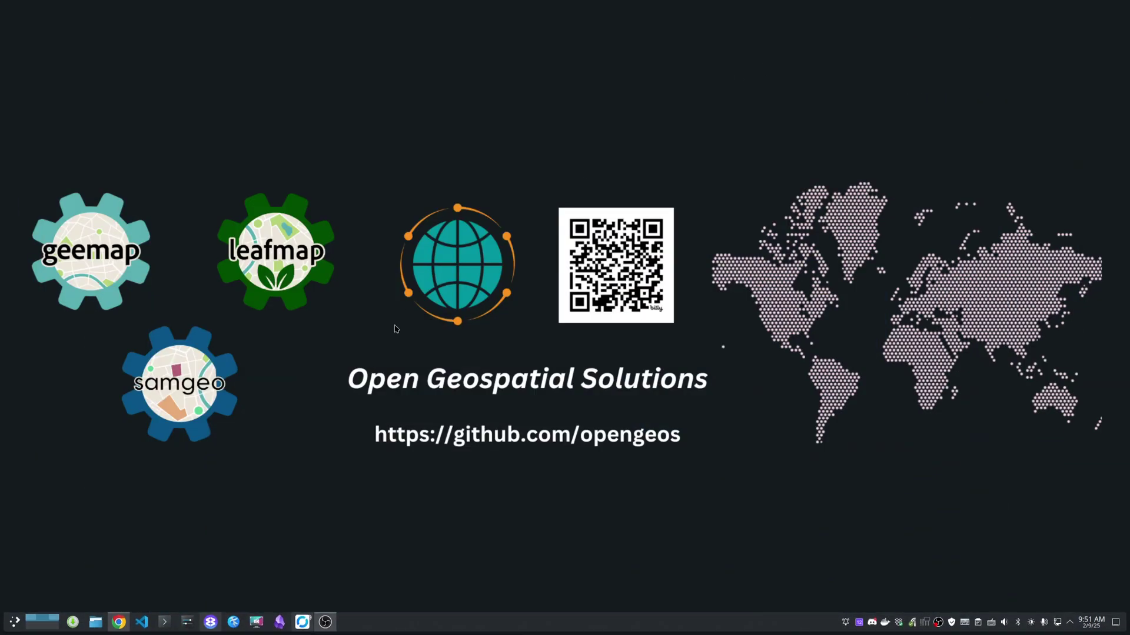
click(2, 631)
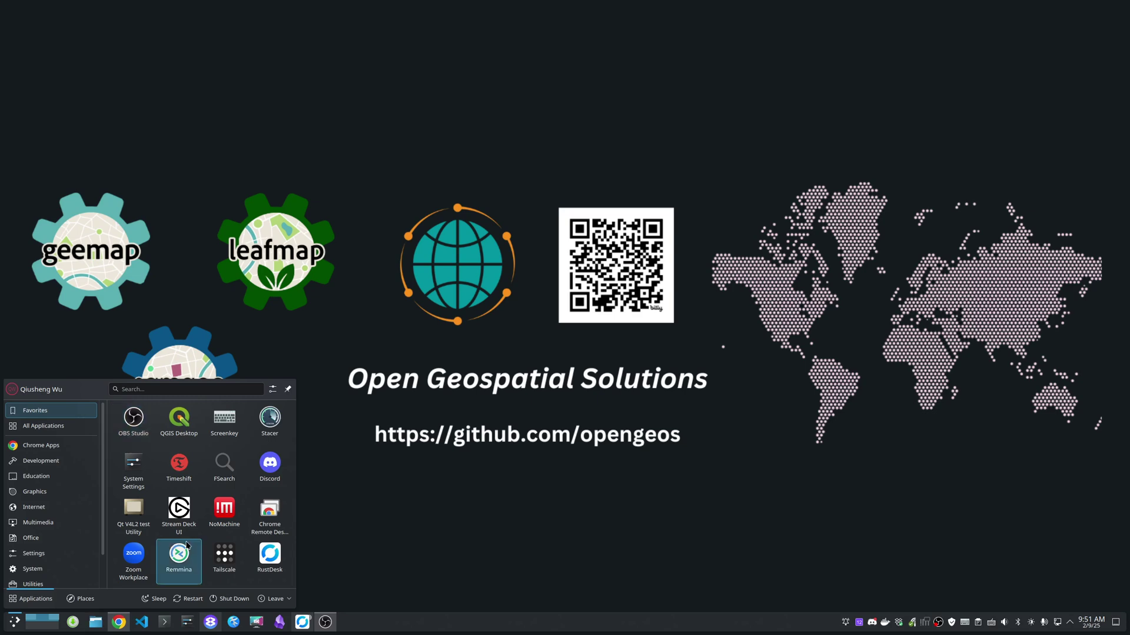